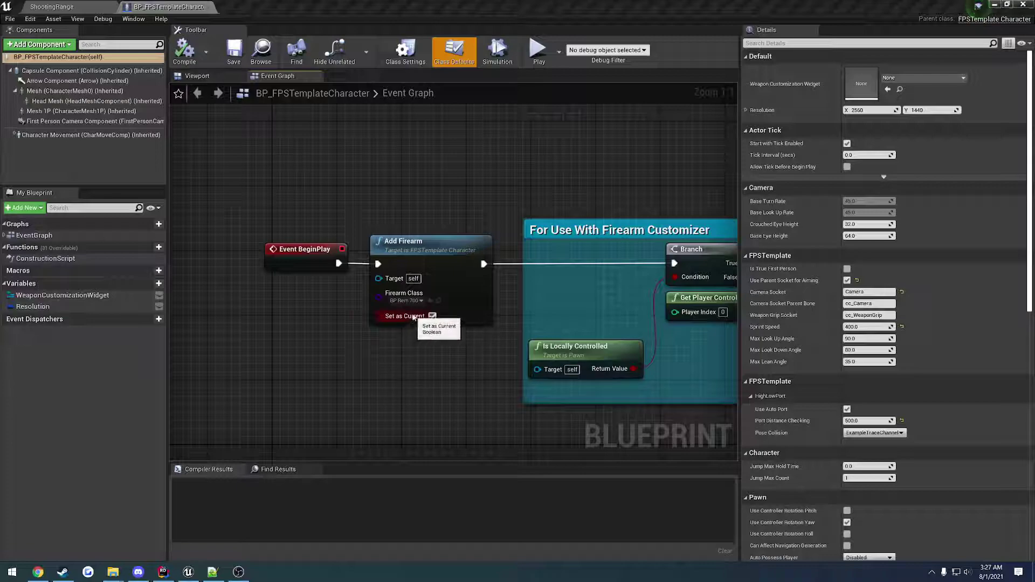
Step: Set the Add Firearm node's Firearm Class to BP_M4_Stripped, and compile and save the character blueprint
click(418, 302)
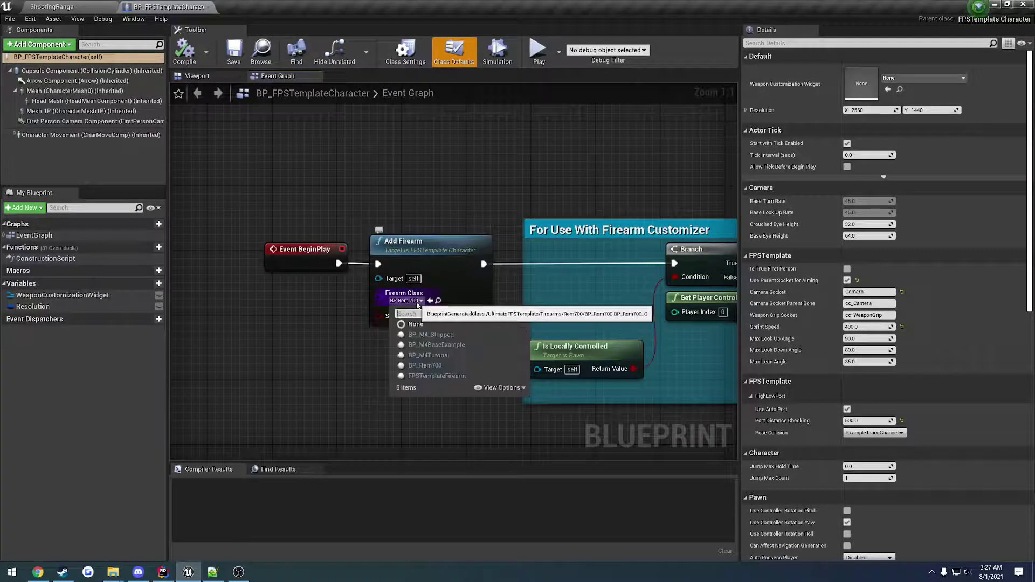
click(431, 334)
click(186, 52)
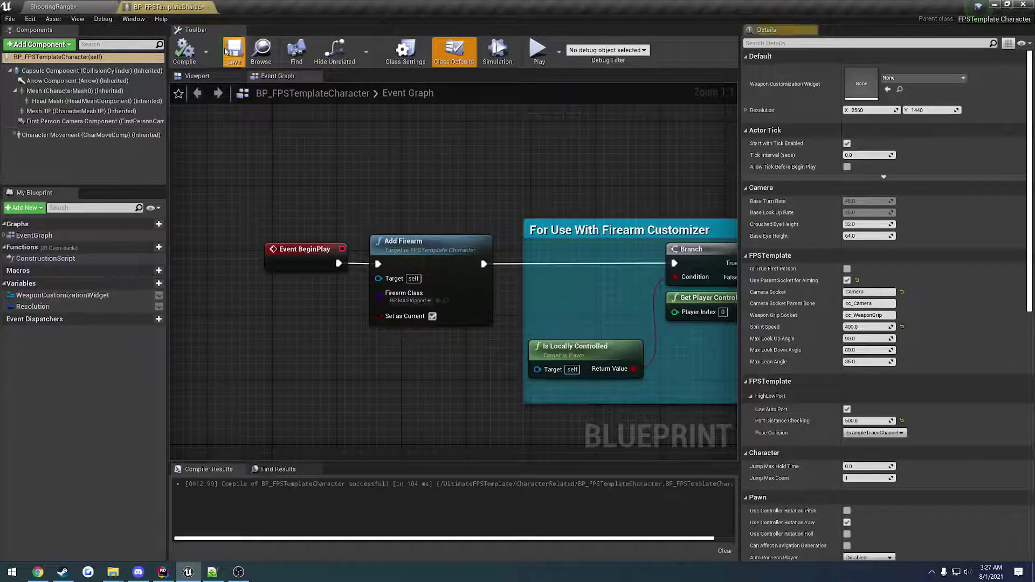
click(233, 52)
Step: Return to the ShootingRange level and play it in the selected viewport
click(60, 8)
click(10, 19)
click(48, 105)
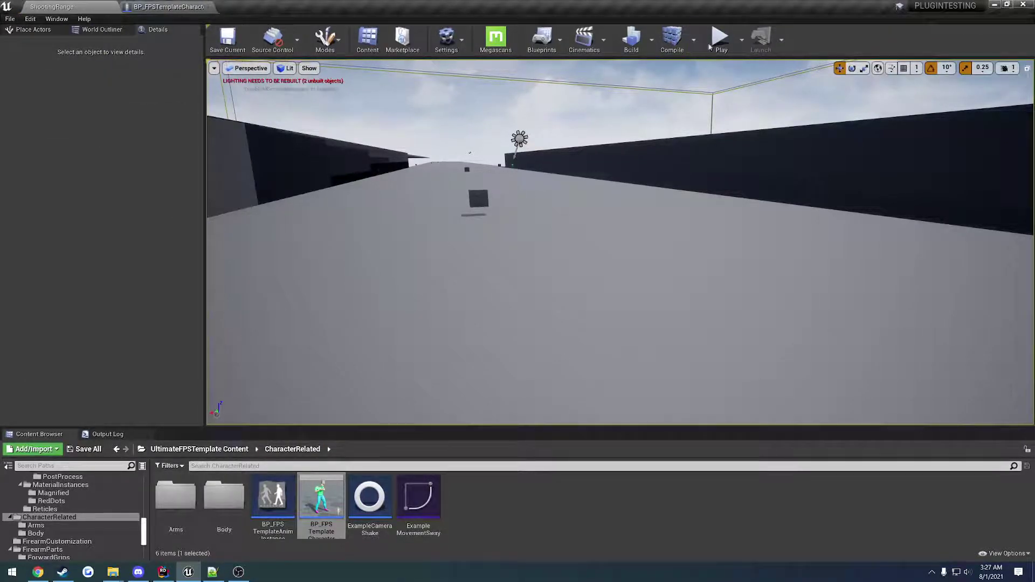
click(741, 39)
click(766, 66)
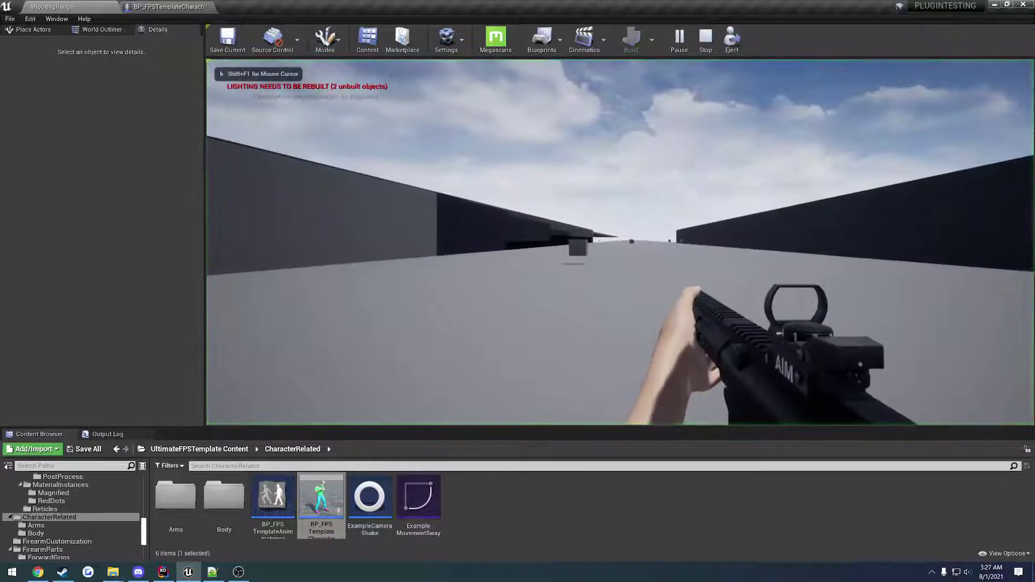
Step: Fit a stock and a pistol grip to the M4 in the in-game firearm customizer and close it
key(Tab)
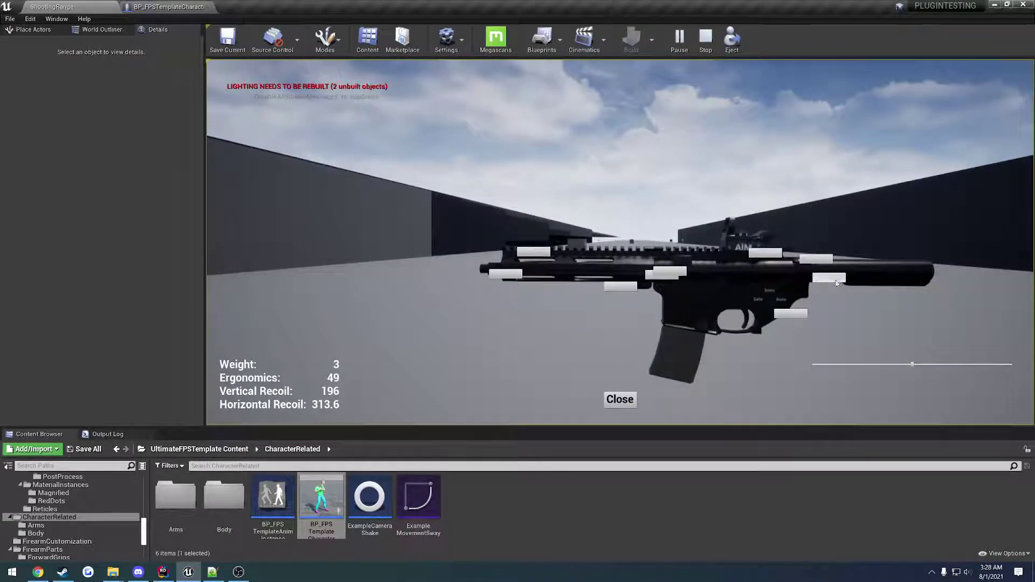
click(829, 326)
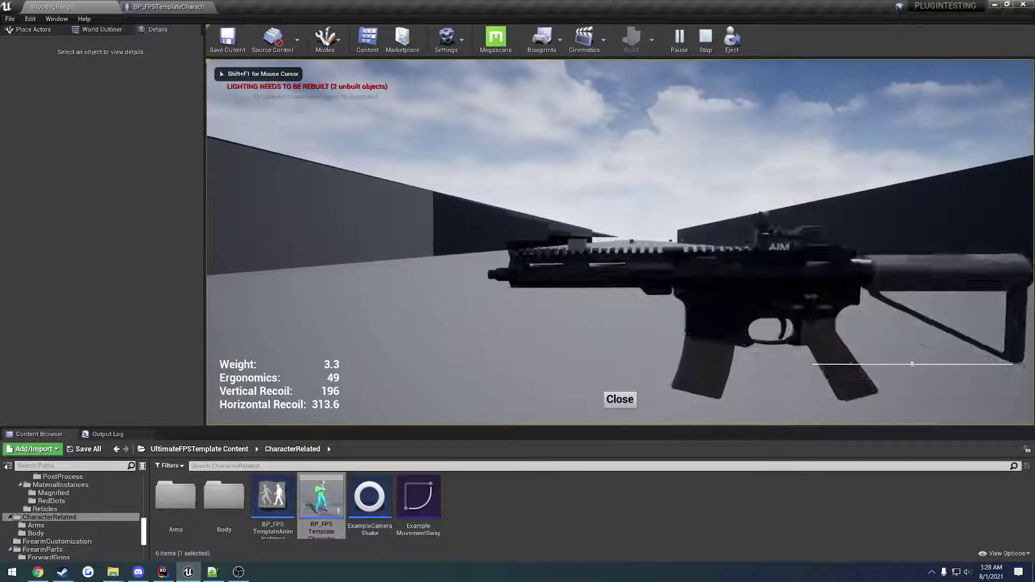
click(620, 399)
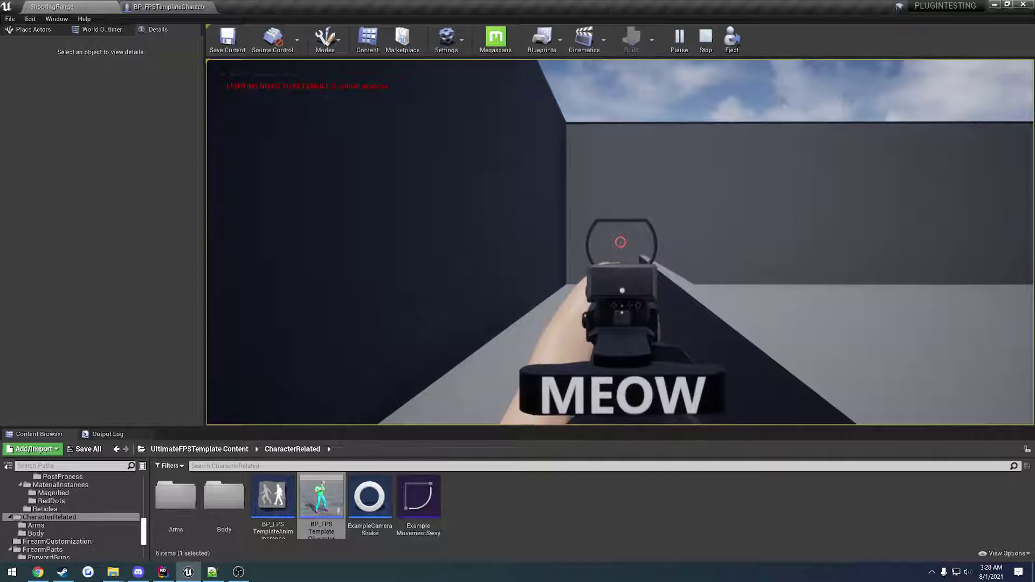
Step: Show the running game full screen and examine the red dot sight picture while aiming the M4
key(F11)
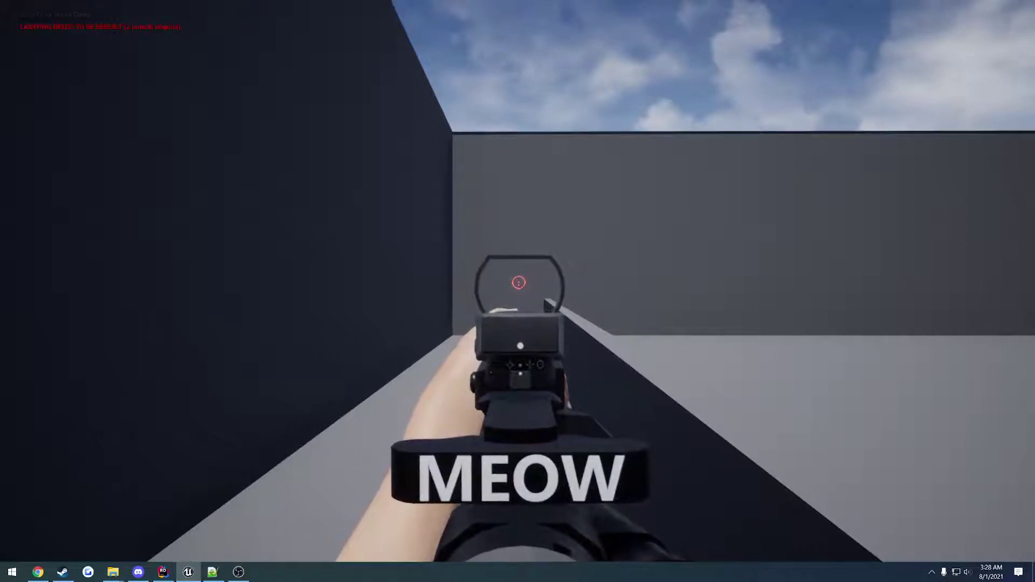
right_click(517, 281)
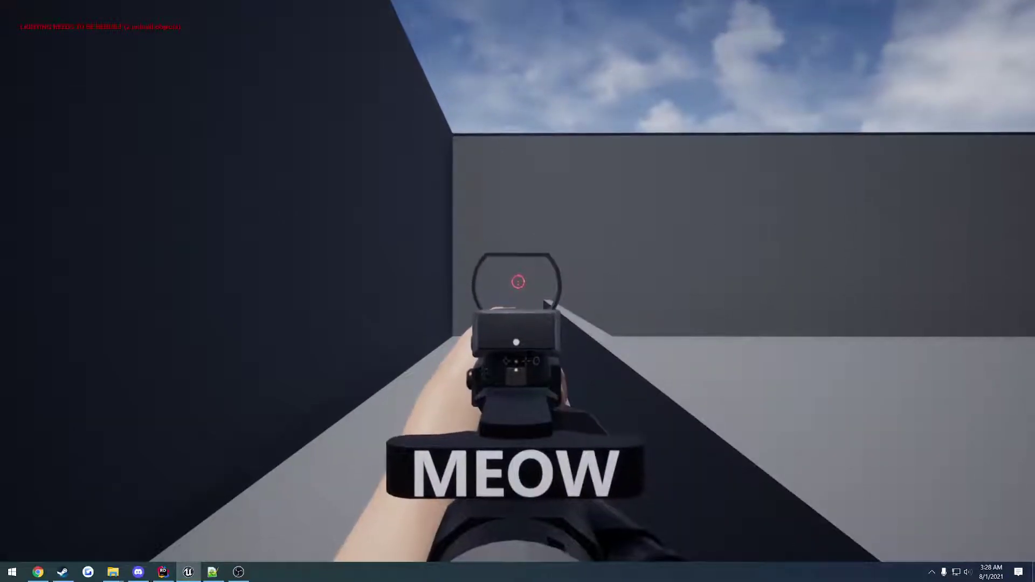
key(F8)
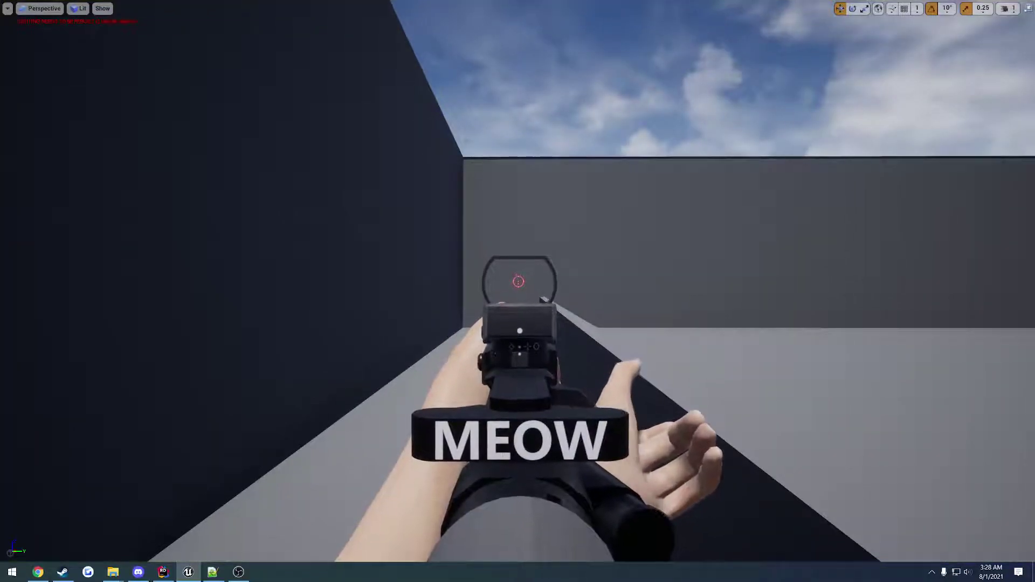
key(F8)
click(668, 324)
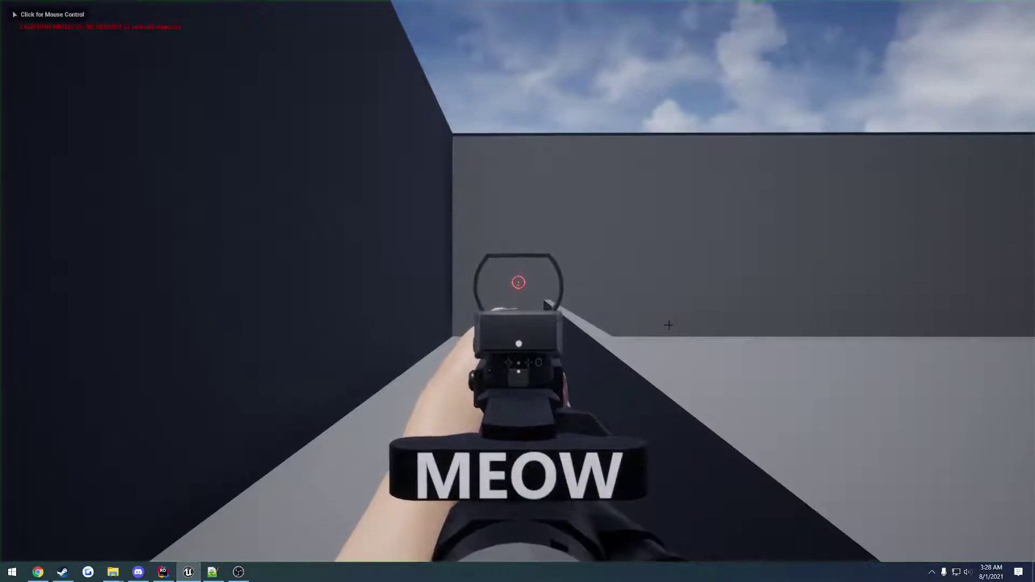
Step: Slide the stock farther back along the buffer tube in the firearm customizer and check the sight distance while aiming
key(Tab)
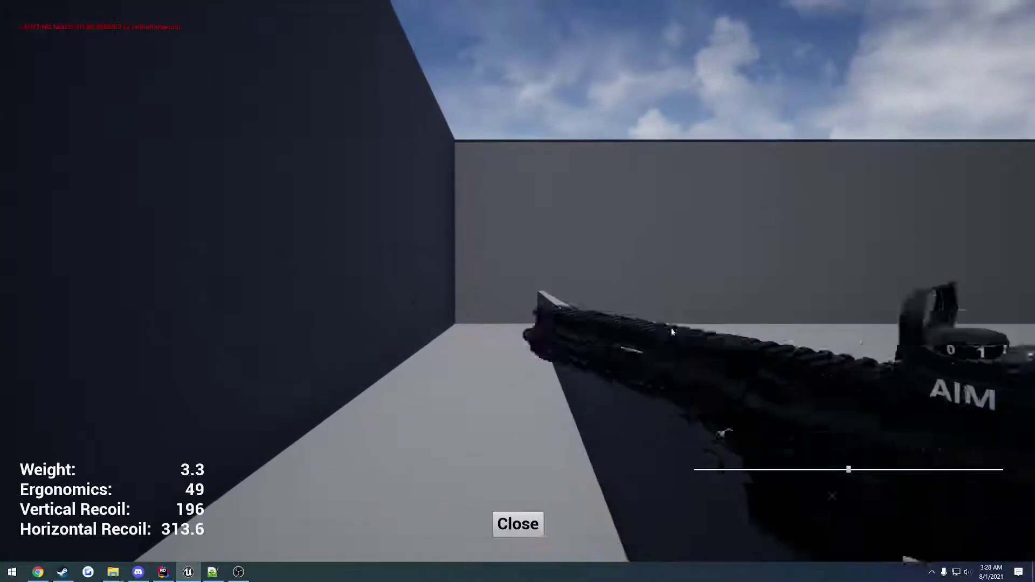
drag(866, 320, 809, 323)
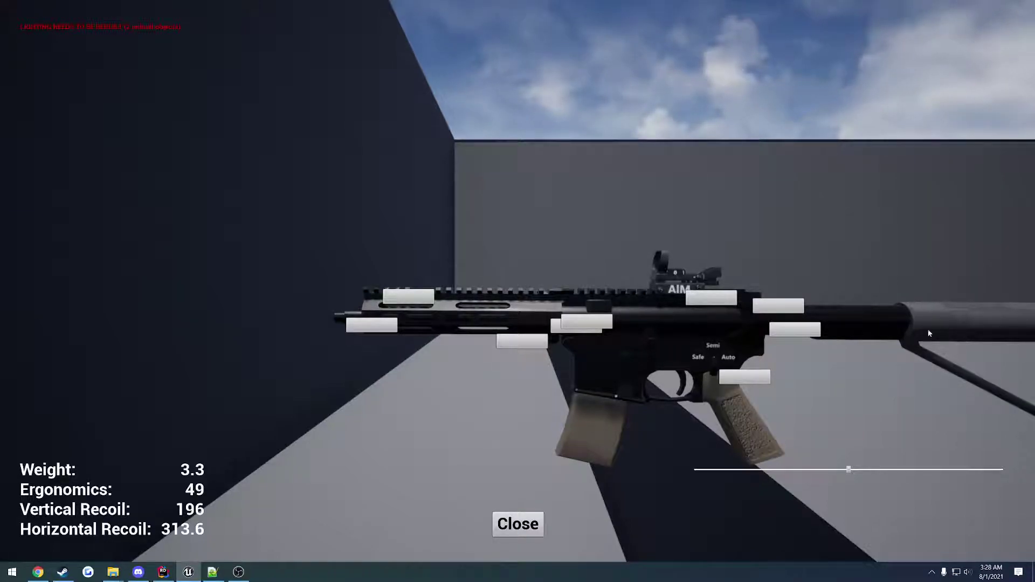
click(518, 525)
right_click(518, 291)
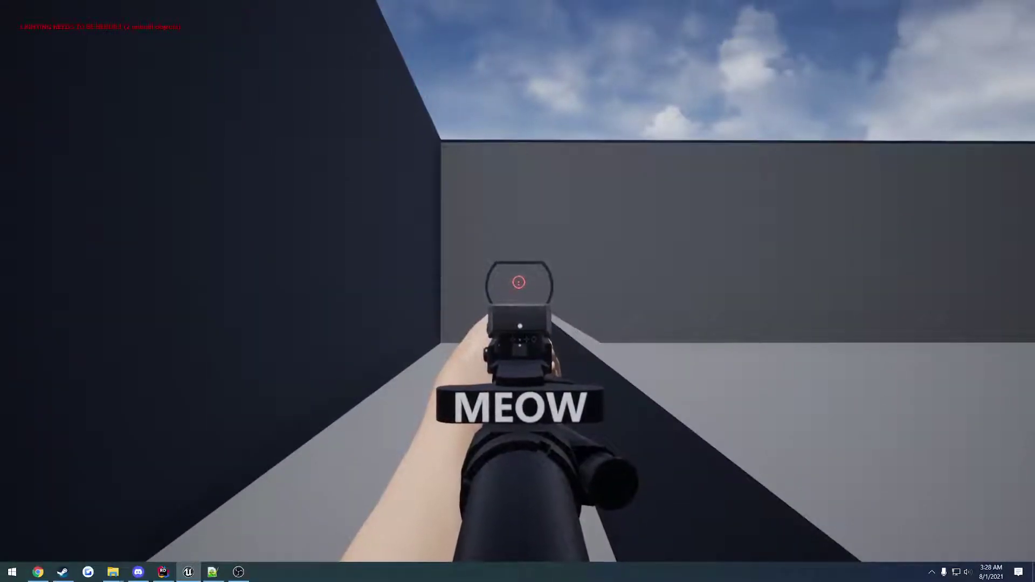
Step: Move the stock closer to the receiver in the customizer, compare the sight picture while aiming, and stop the play session
key(Tab)
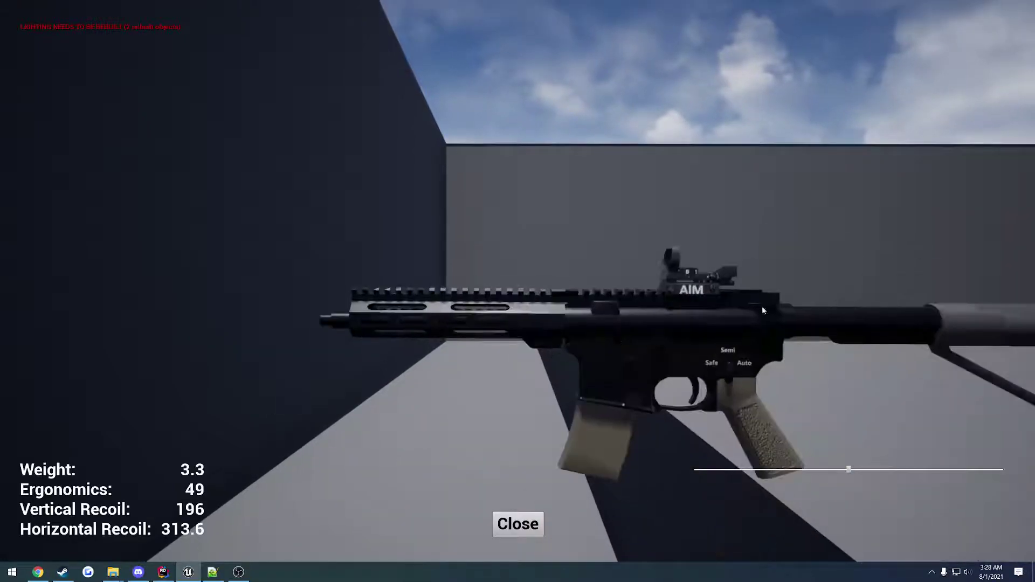
click(518, 525)
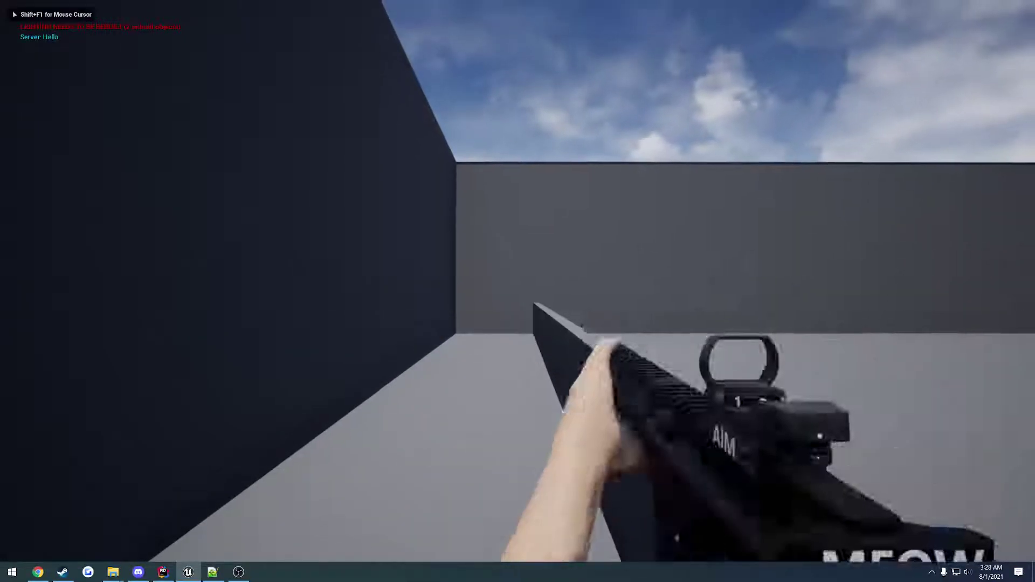
key(Tab)
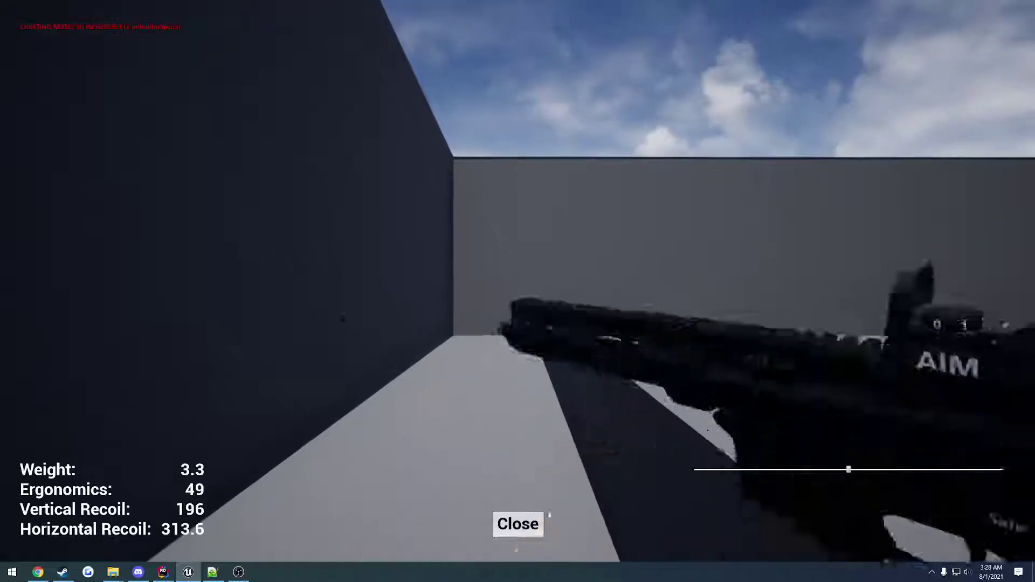
click(518, 524)
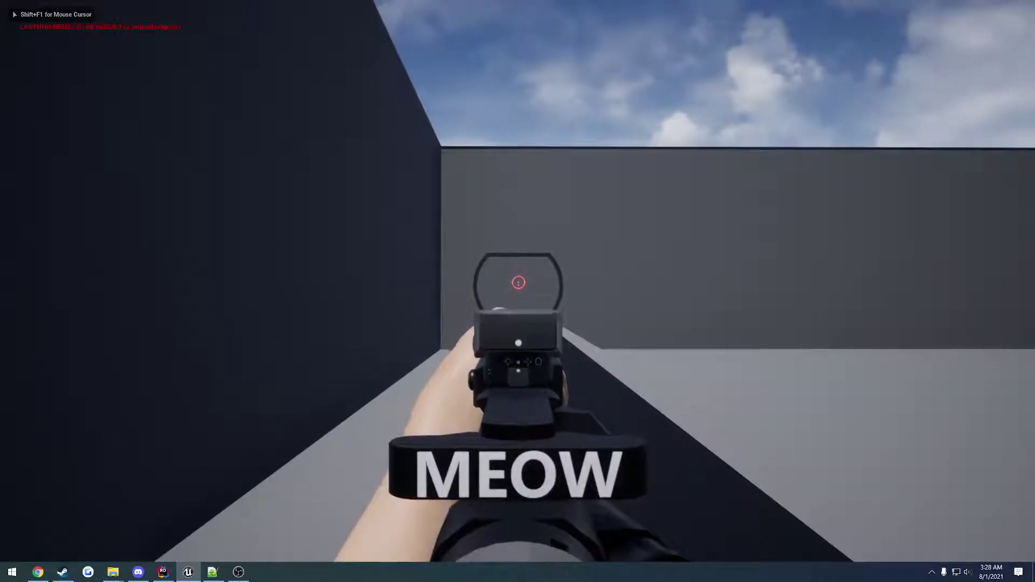
key(Escape)
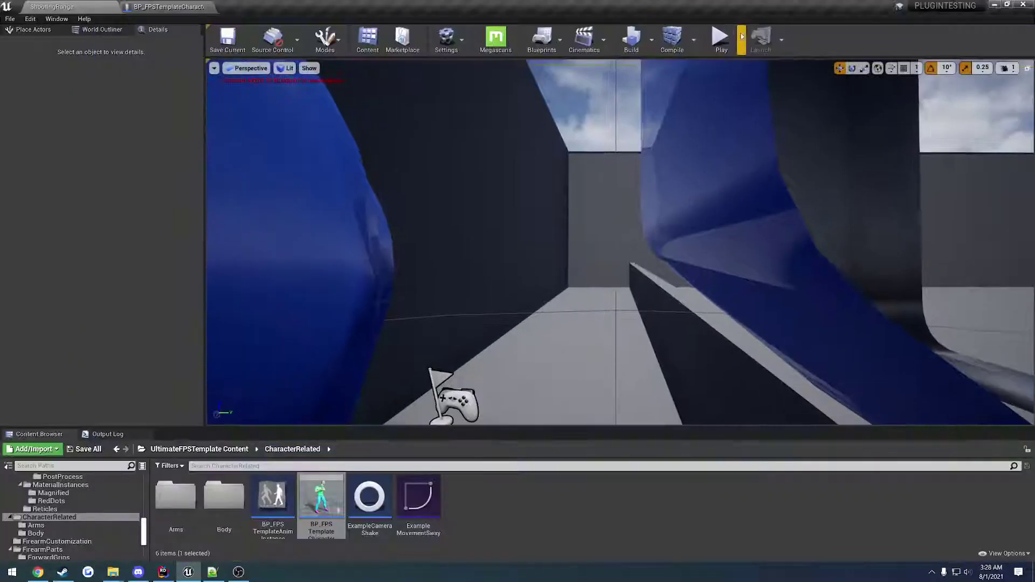
Step: Play the two-player session in new editor windows, enlarge the client window, and take control of the server window's character
click(741, 39)
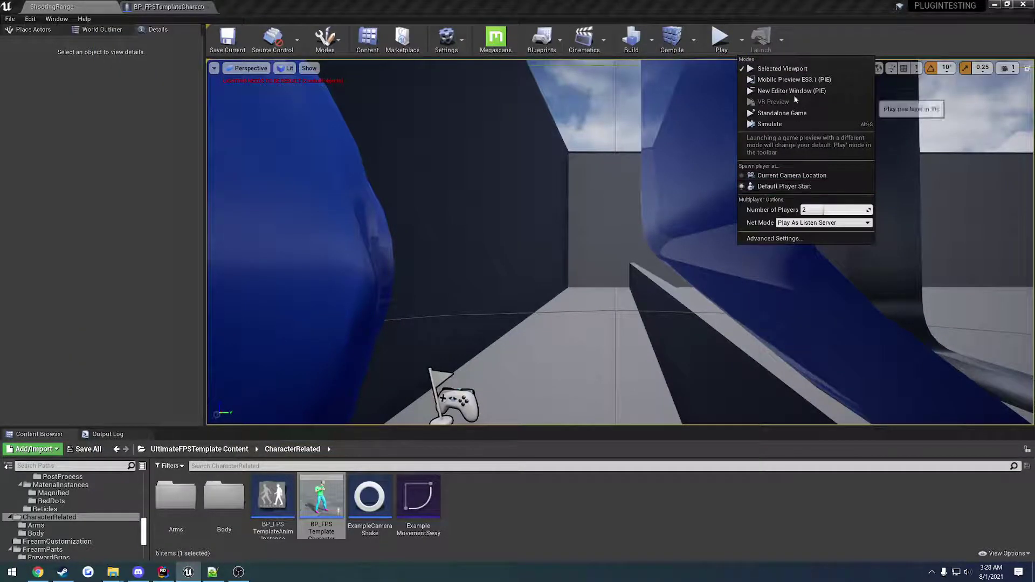
click(791, 90)
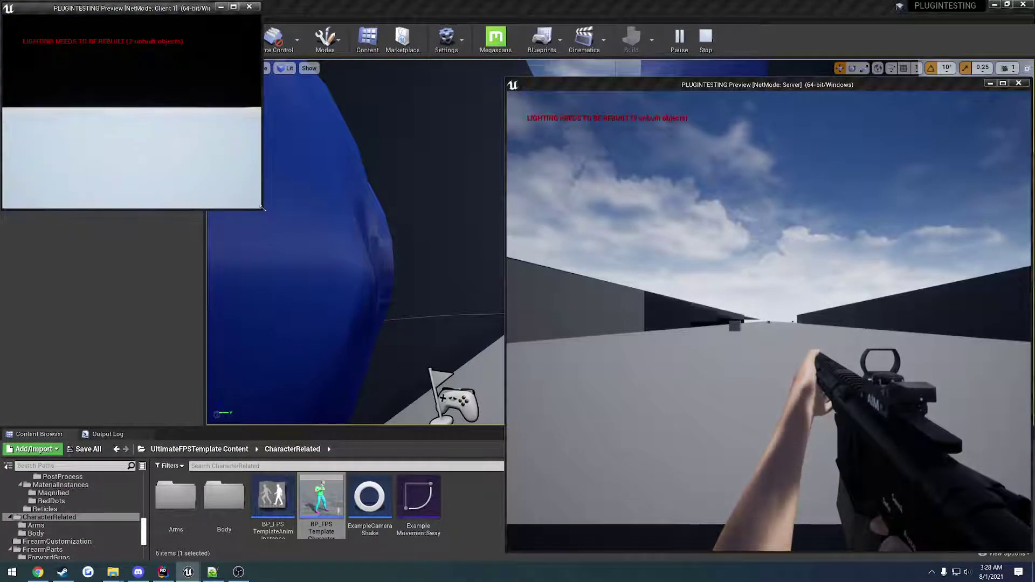
drag(263, 207, 498, 351)
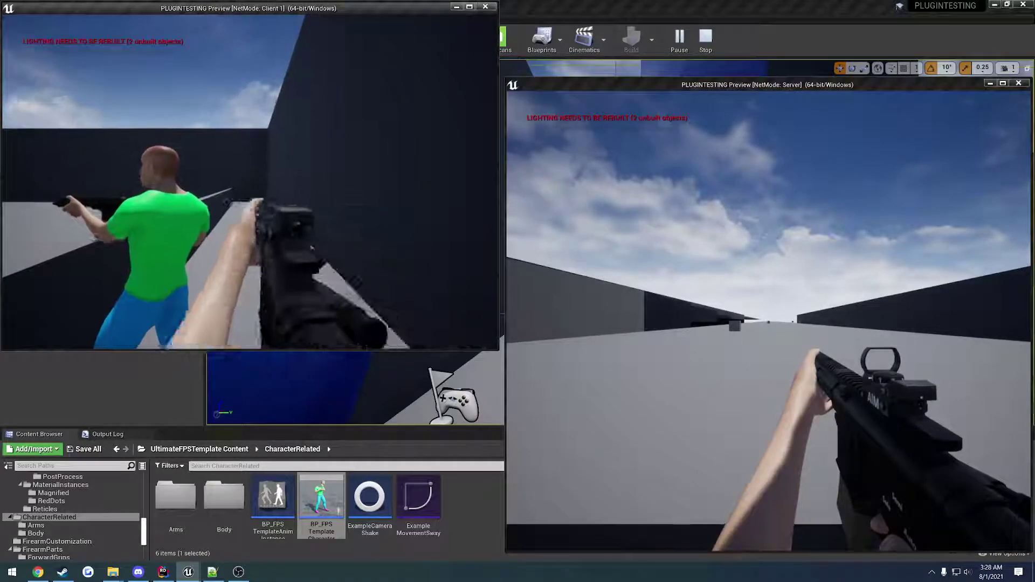
key(shift+F1)
click(748, 330)
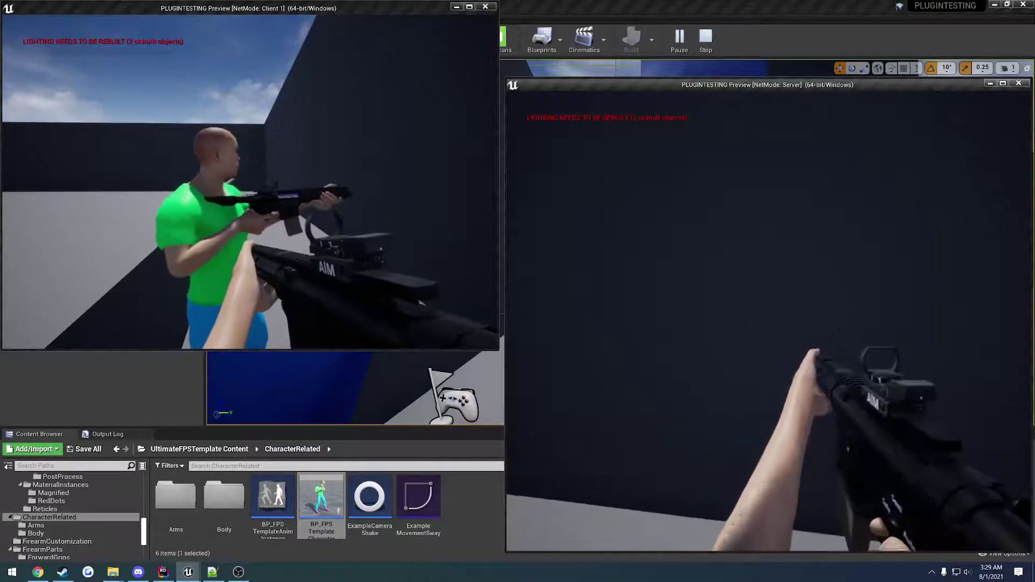
Step: Fit a stock to the server character's M4 in the firearm customizer and check the aiming pose from the client window
key(c)
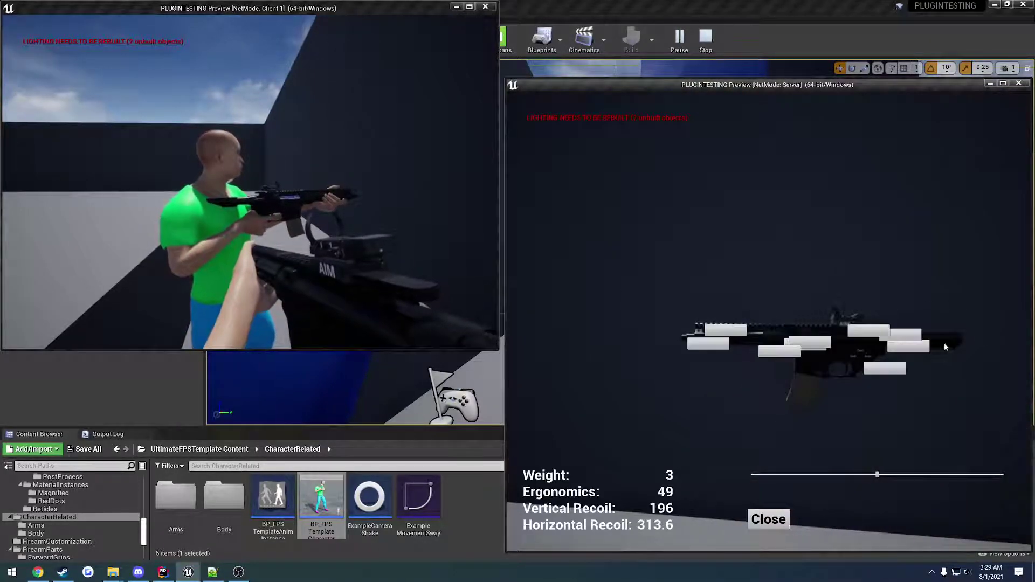
click(919, 348)
click(919, 412)
click(768, 519)
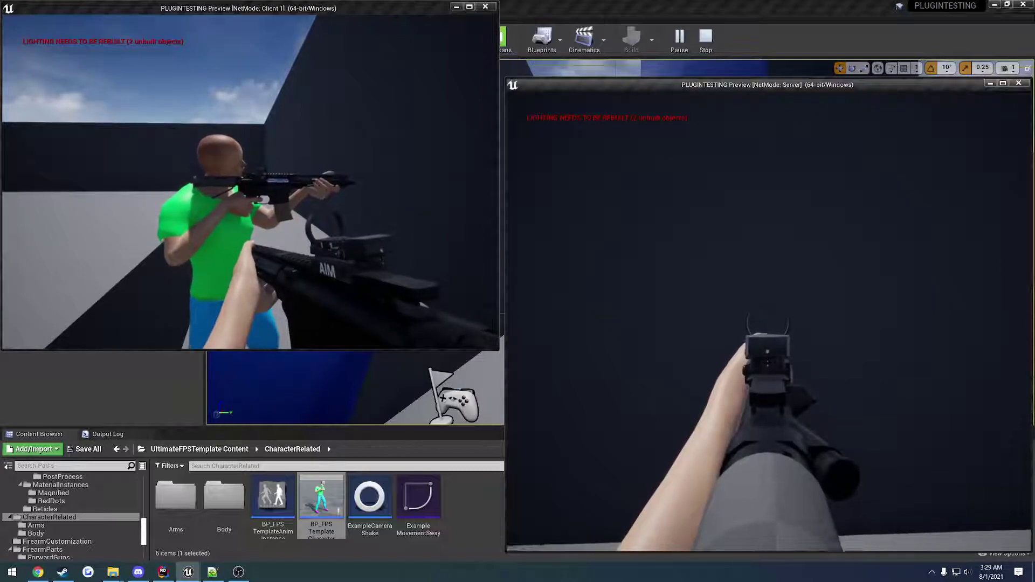
Step: Slide the server character's stock outward and back inward in the customizer, compare the aiming poses in both windows, and end the session
key(Tab)
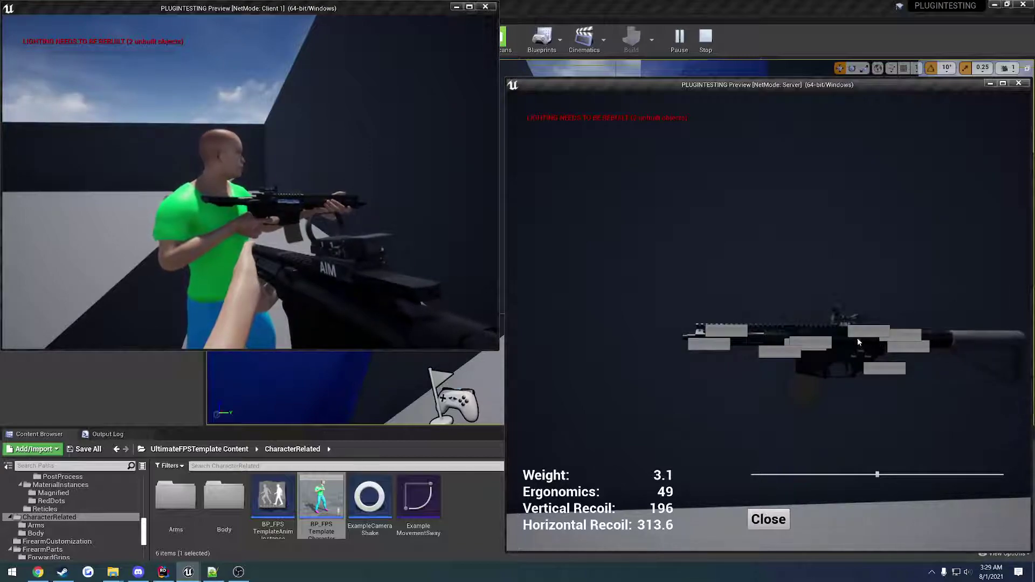
click(768, 519)
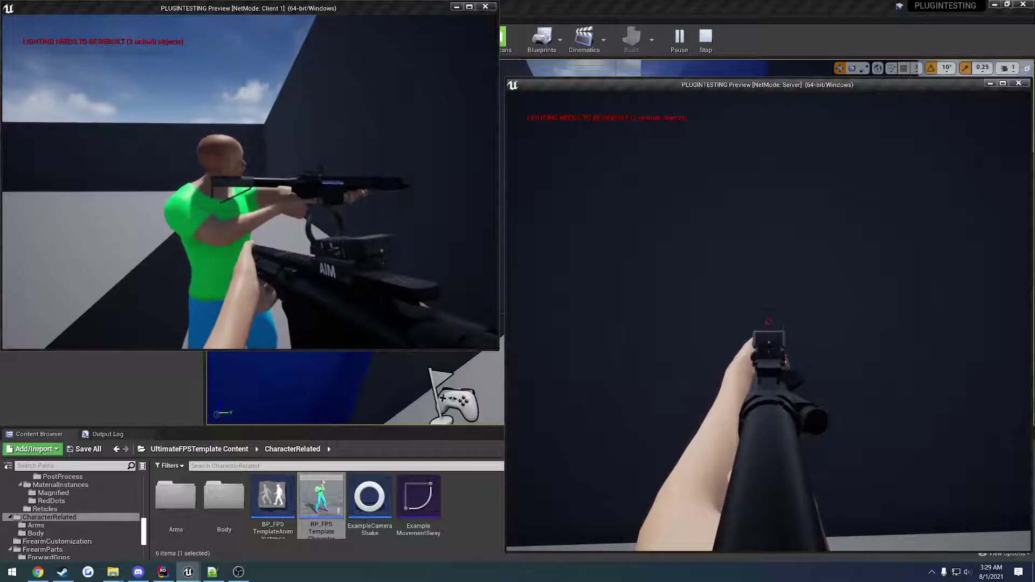
key(c)
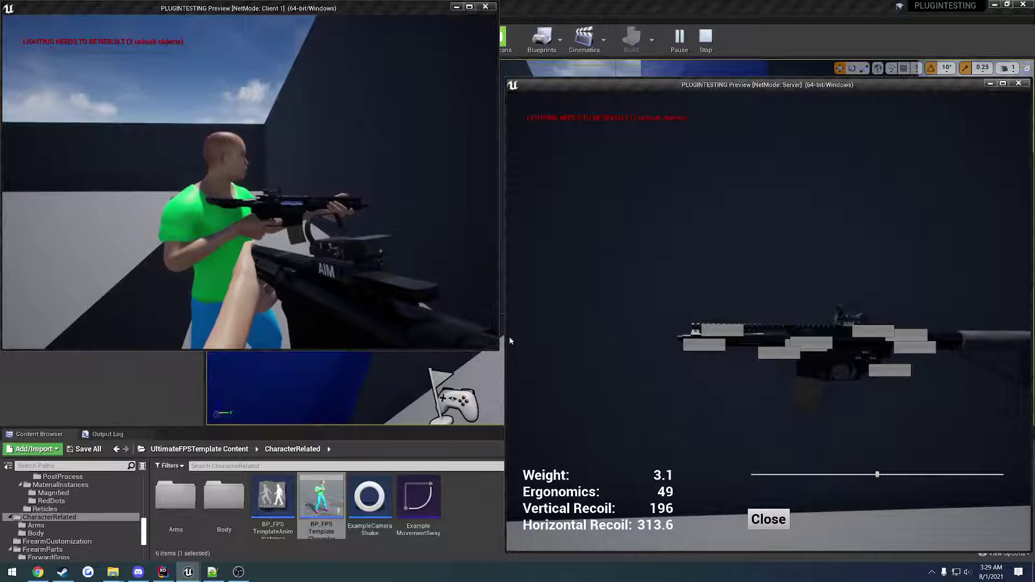
click(978, 346)
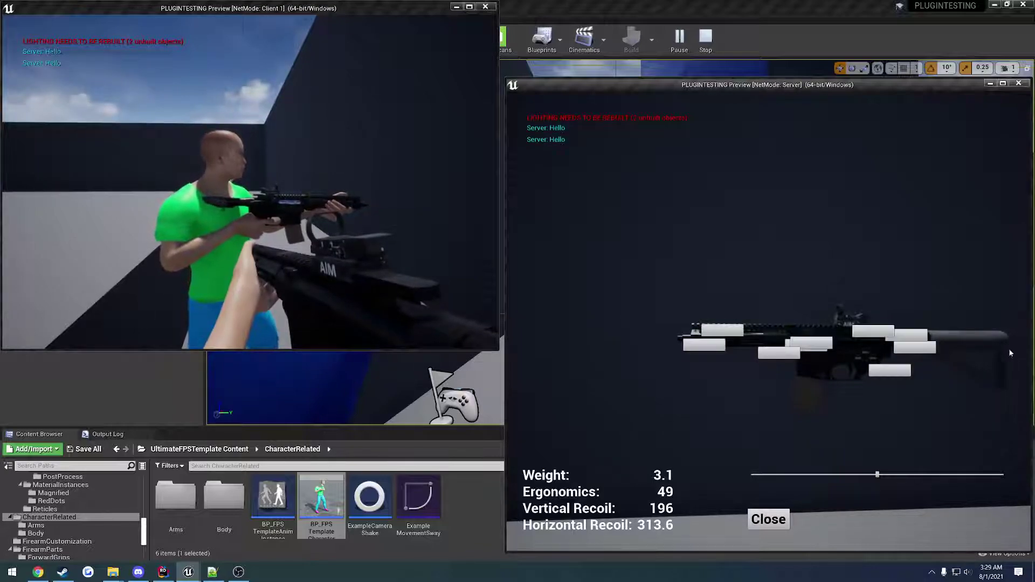
click(755, 523)
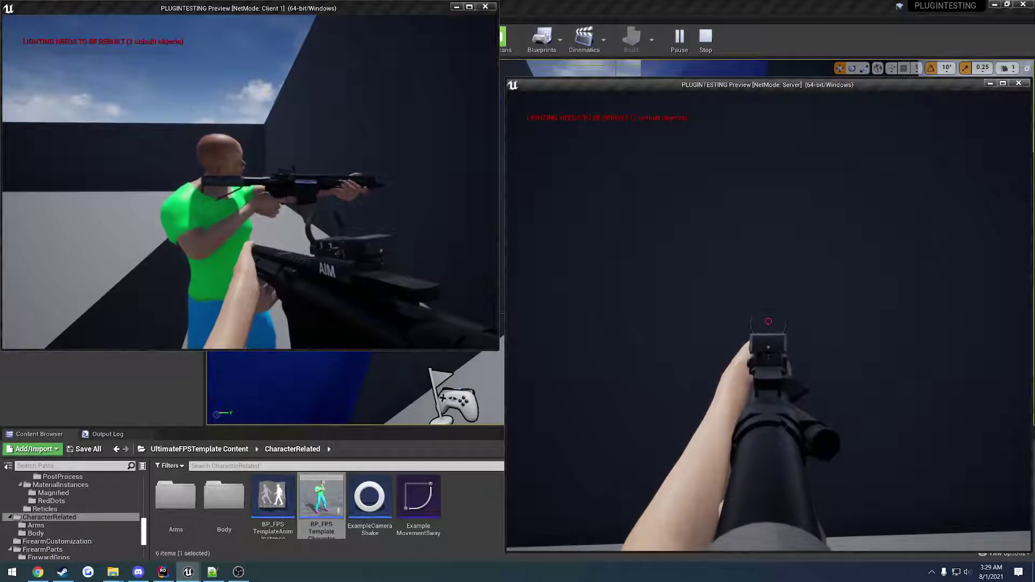
key(Escape)
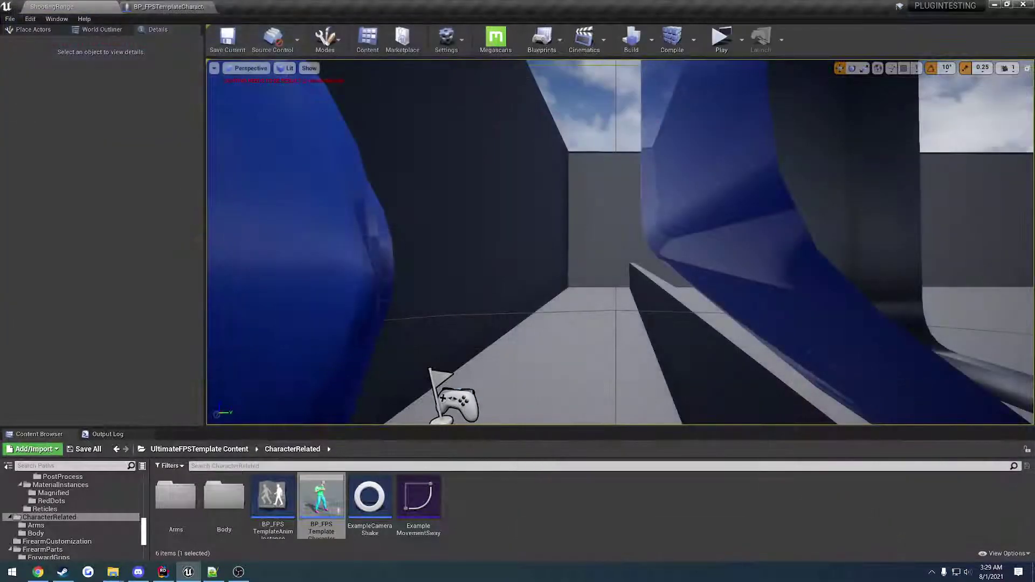
Step: Open the BP_M4_Stripped blueprint from the Firearms/M4 folder and display its 3D preview
click(232, 449)
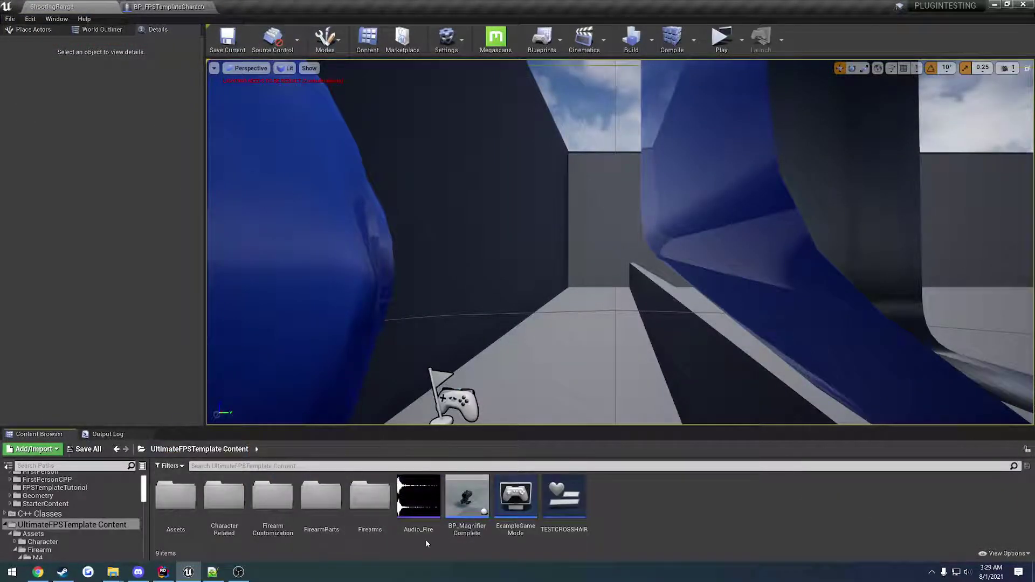
double_click(369, 497)
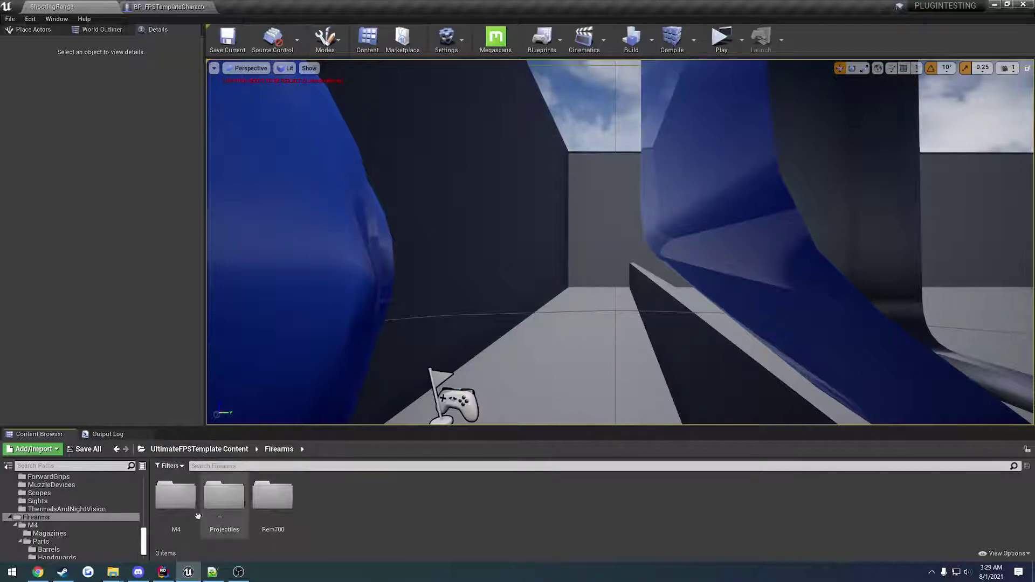
double_click(197, 515)
double_click(321, 510)
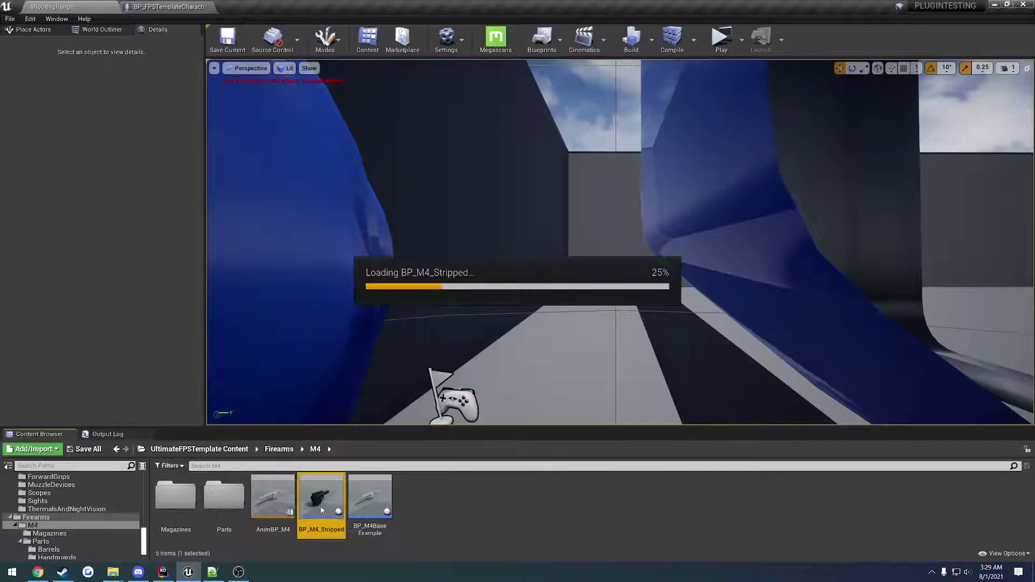
click(196, 76)
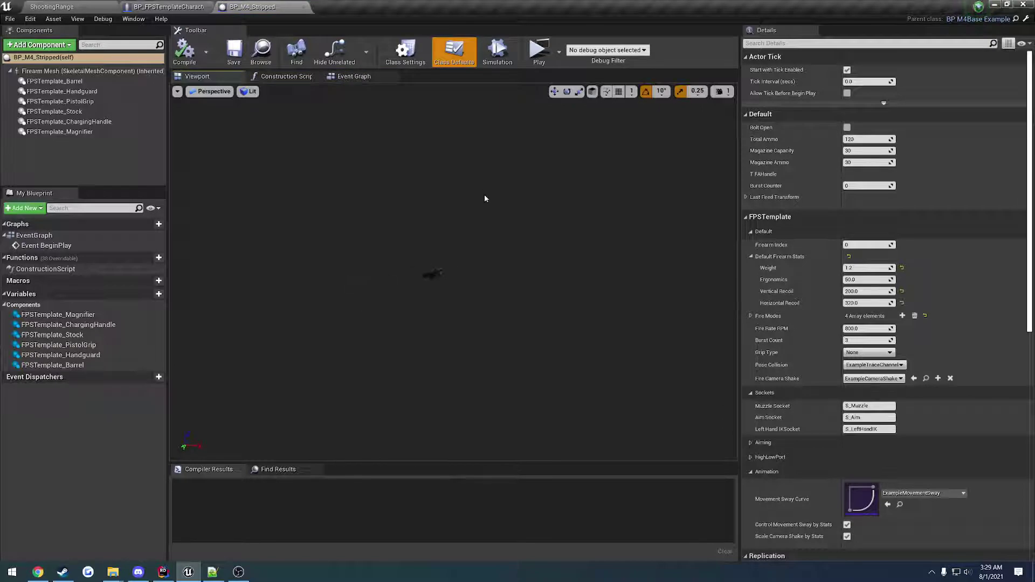
Step: Select the FPSTemplate_Stock component in the M4 preview, locate its BP_M4_Stock possible part in the content browser, and open it
click(435, 258)
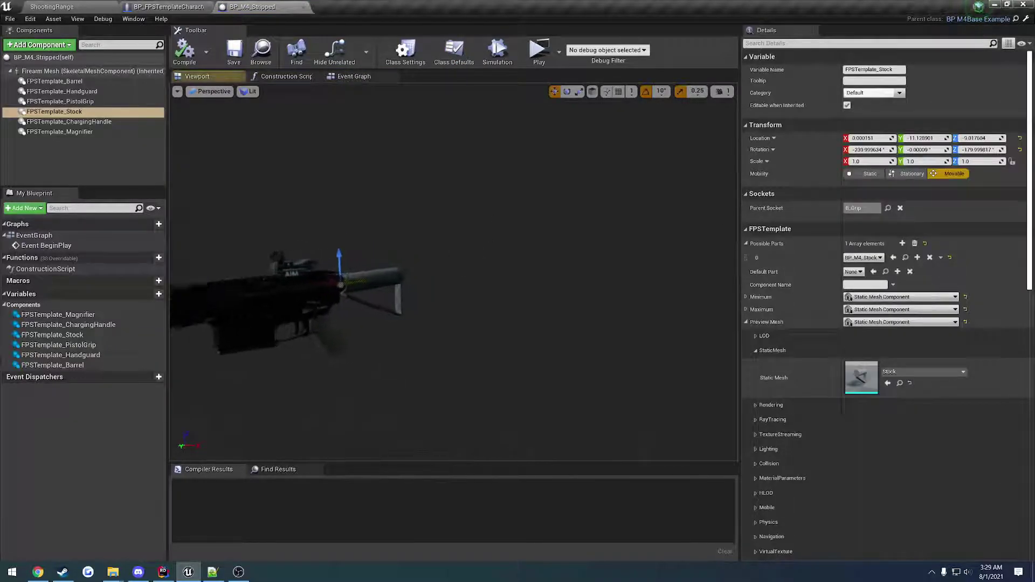
right_drag(485, 278, 471, 279)
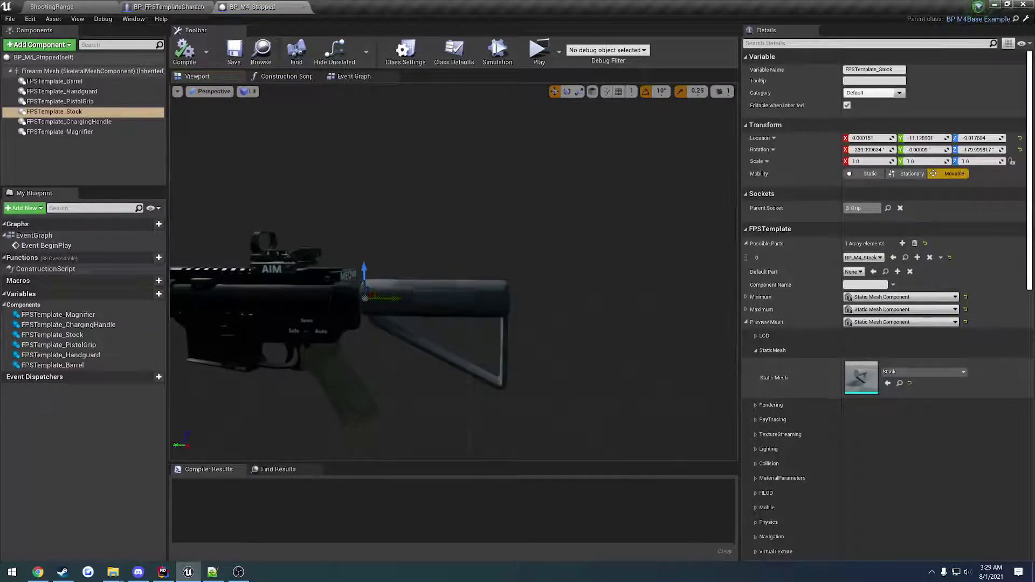
click(905, 257)
double_click(369, 497)
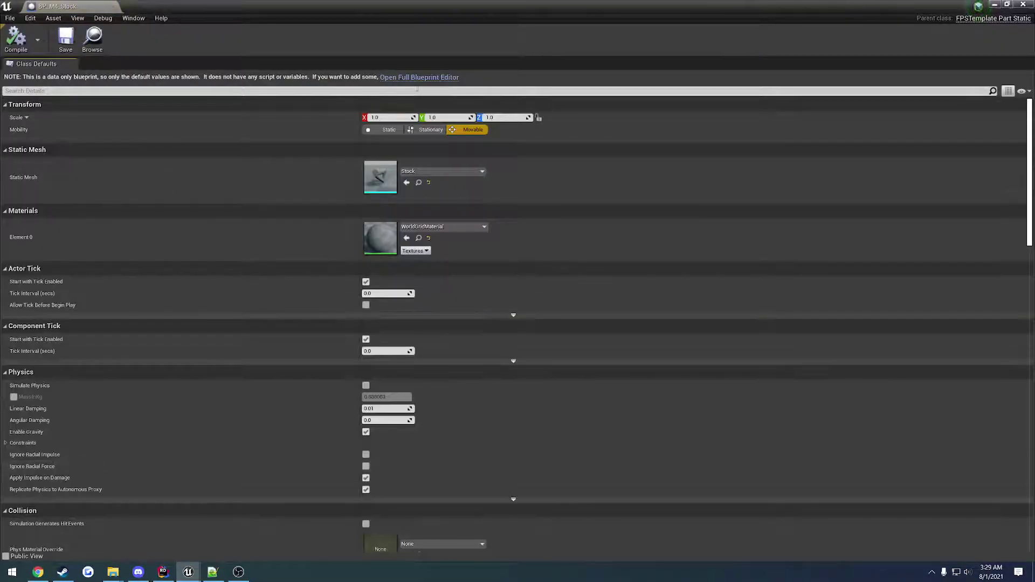
Step: Inspect BP_M4_Stock in the full blueprint editor, including its 3D preview and Part Type options, and close it
click(418, 78)
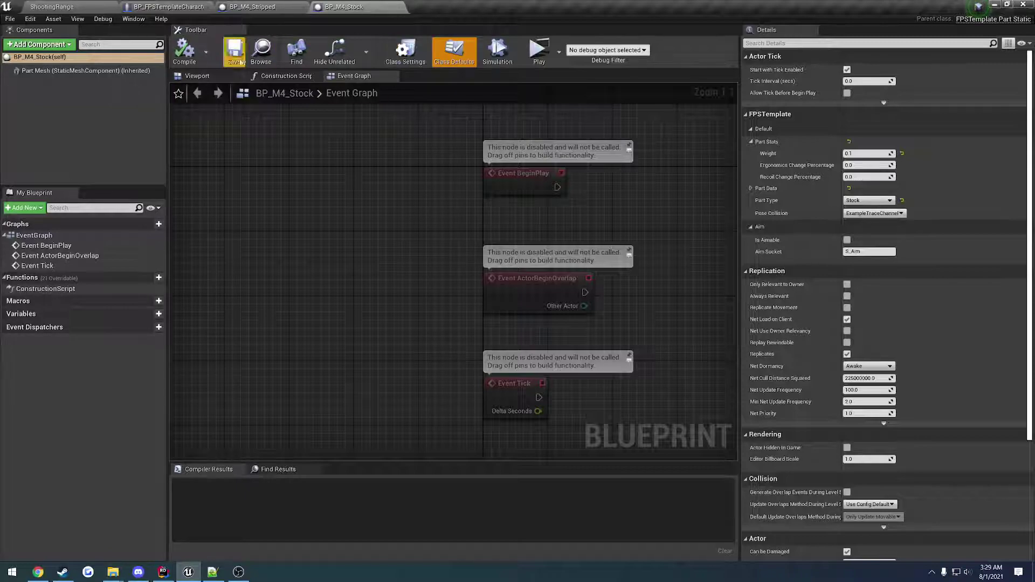
click(197, 76)
click(454, 264)
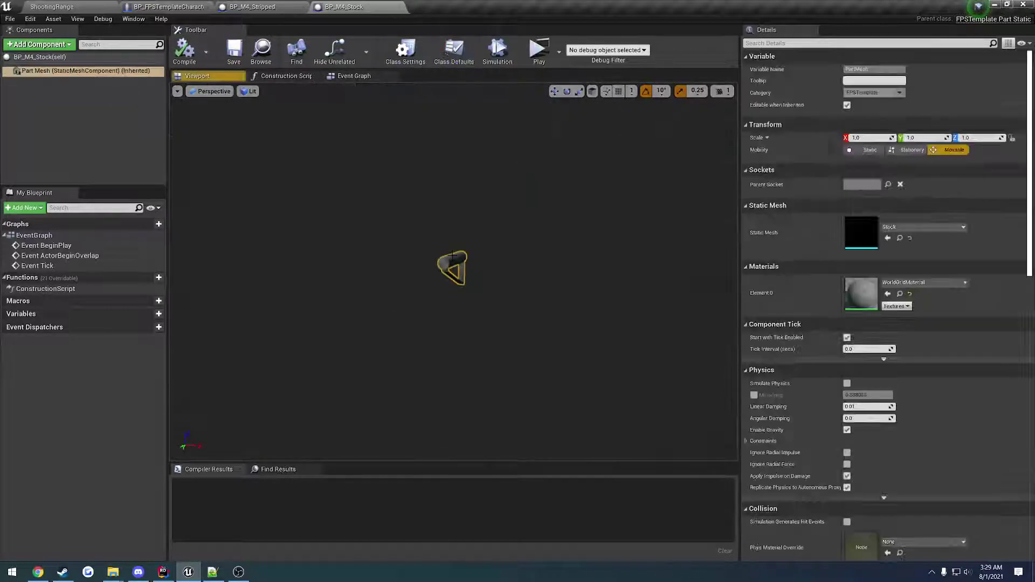
click(454, 51)
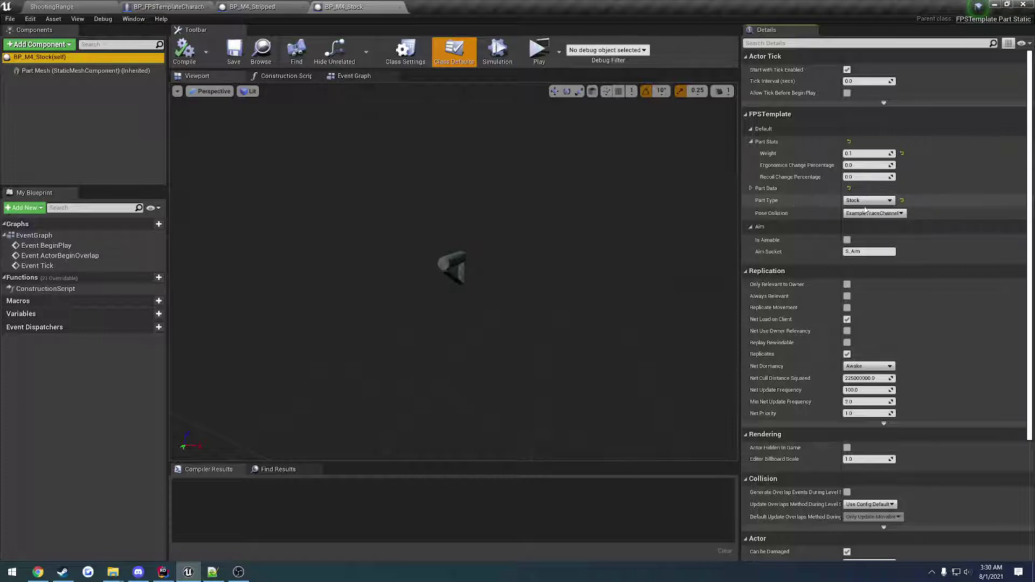
click(868, 200)
click(508, 145)
click(399, 6)
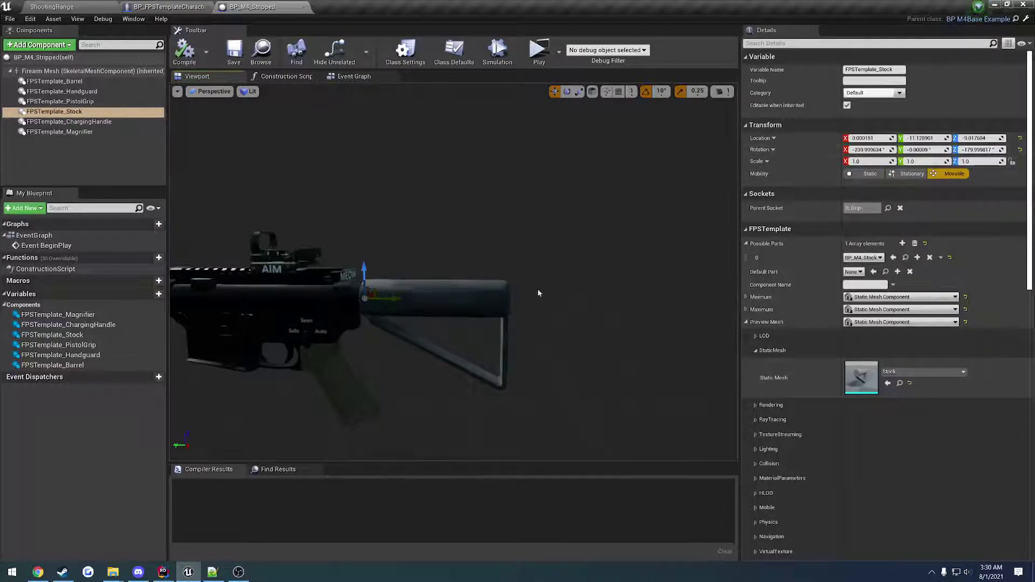
Step: Reset the Relative Rotation of the stock component's Preview Mesh, undo that reset, and compile and save BP_M4_Stripped
drag(384, 307, 385, 357)
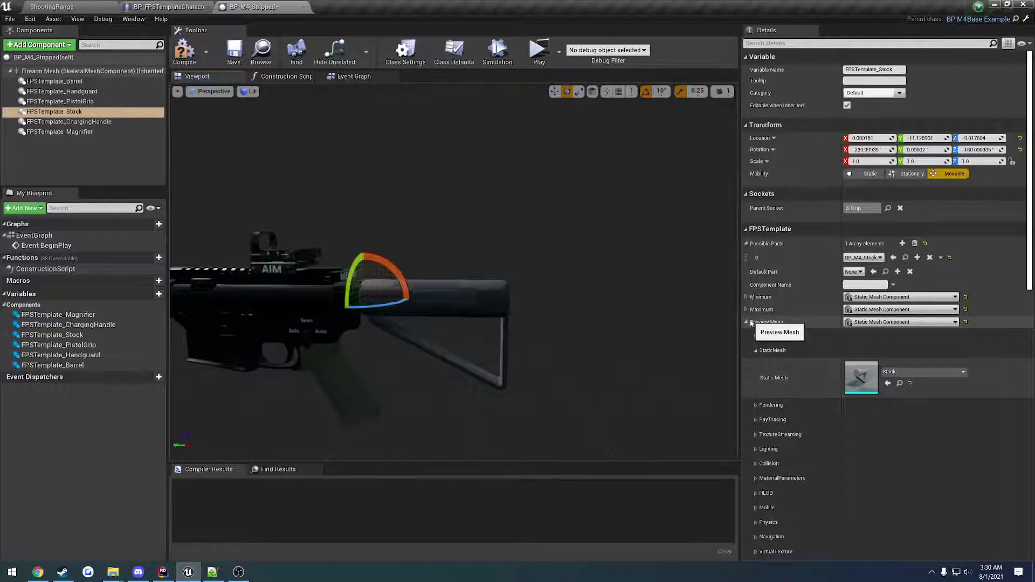
scroll(767, 446, down, 3)
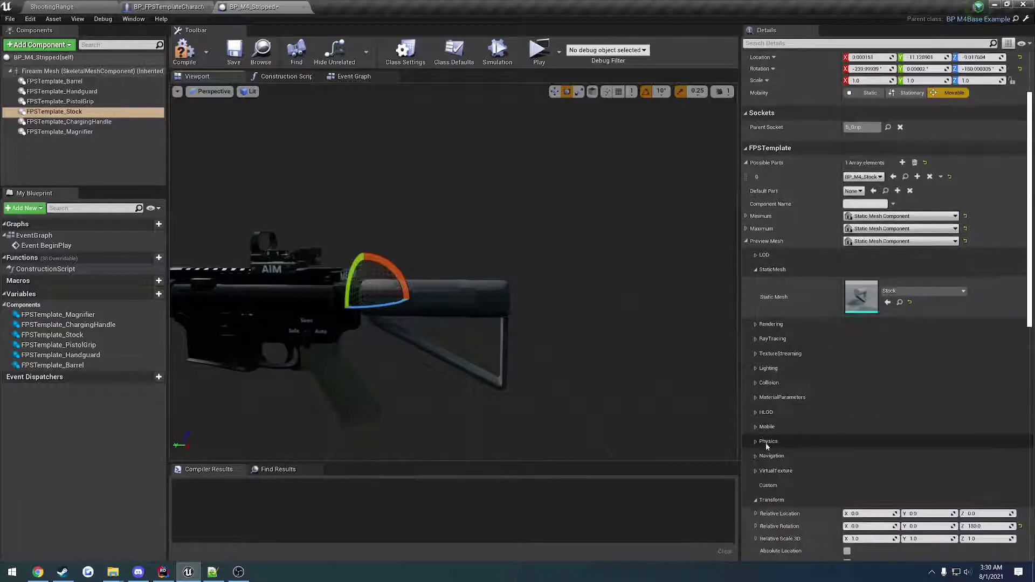
scroll(766, 446, down, 2)
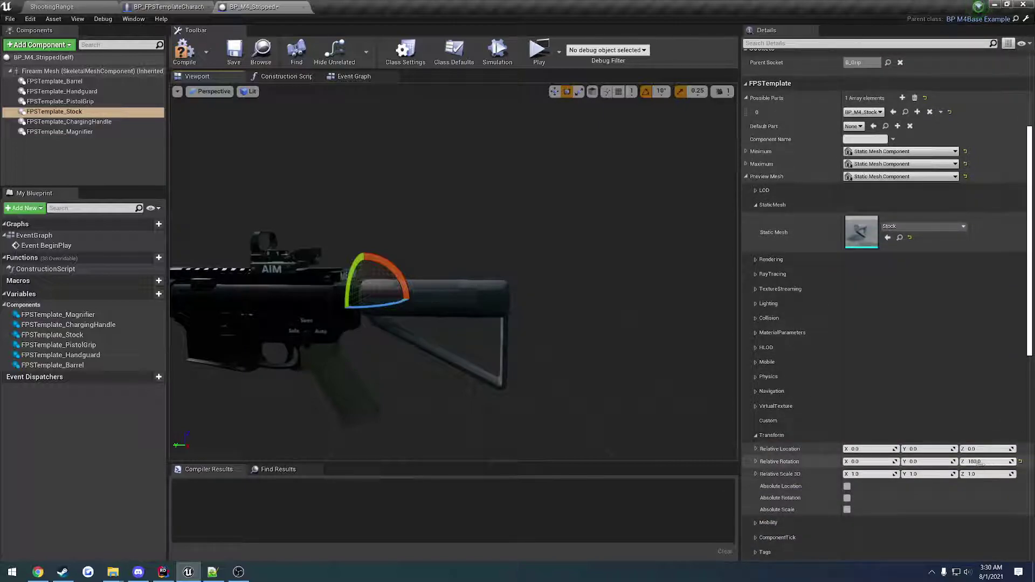
click(1019, 461)
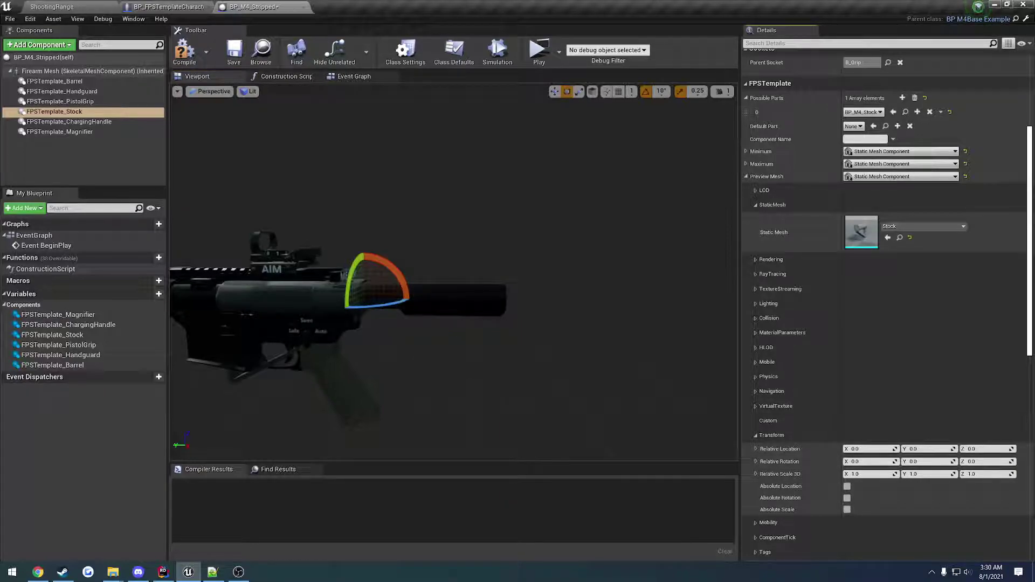
scroll(952, 121, up, 2)
key(ctrl+z)
click(437, 282)
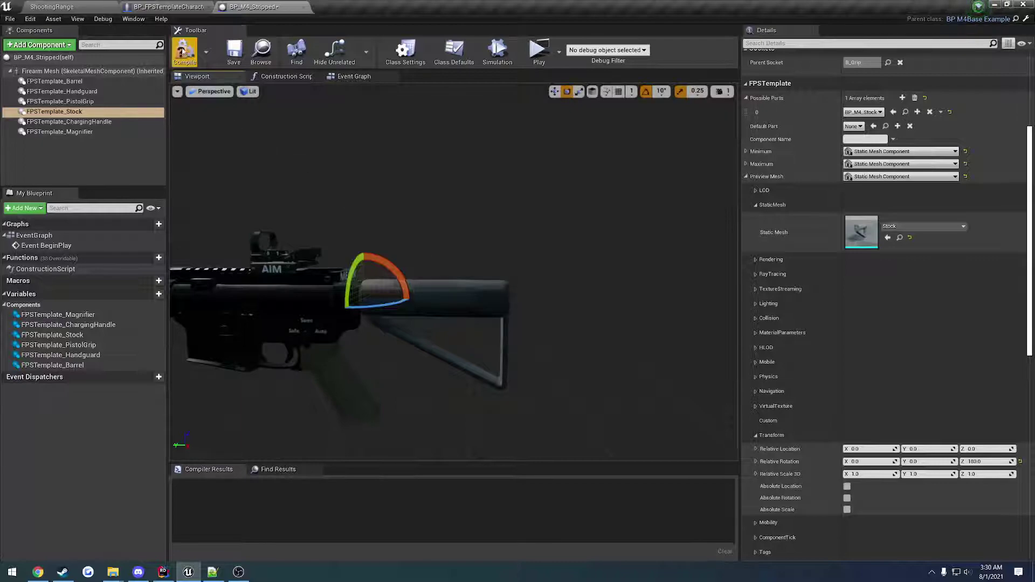
click(233, 56)
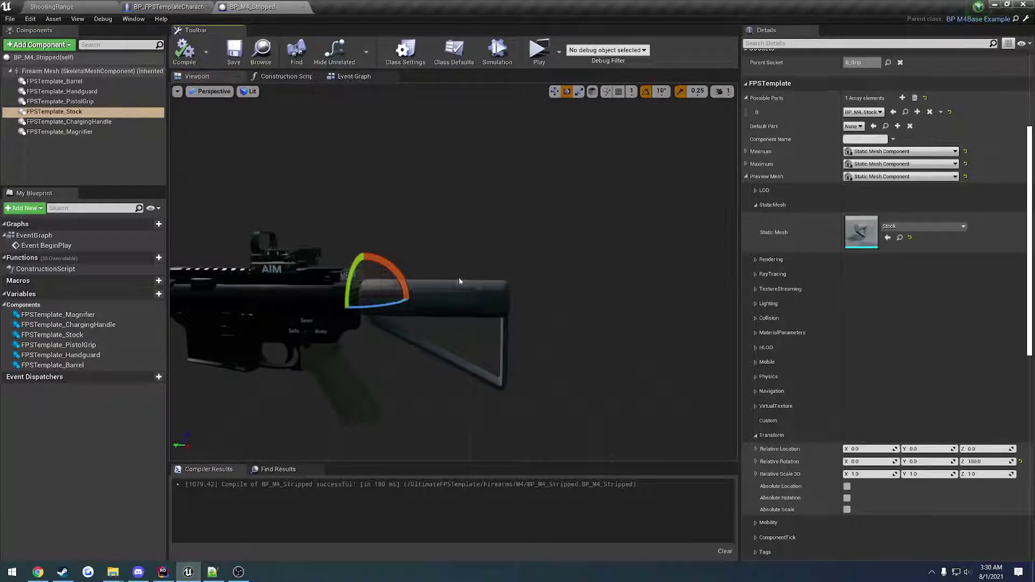
Step: Assign the PartAttachmentSphere static mesh to the stock component's Maximum mesh
right_drag(452, 272, 553, 214)
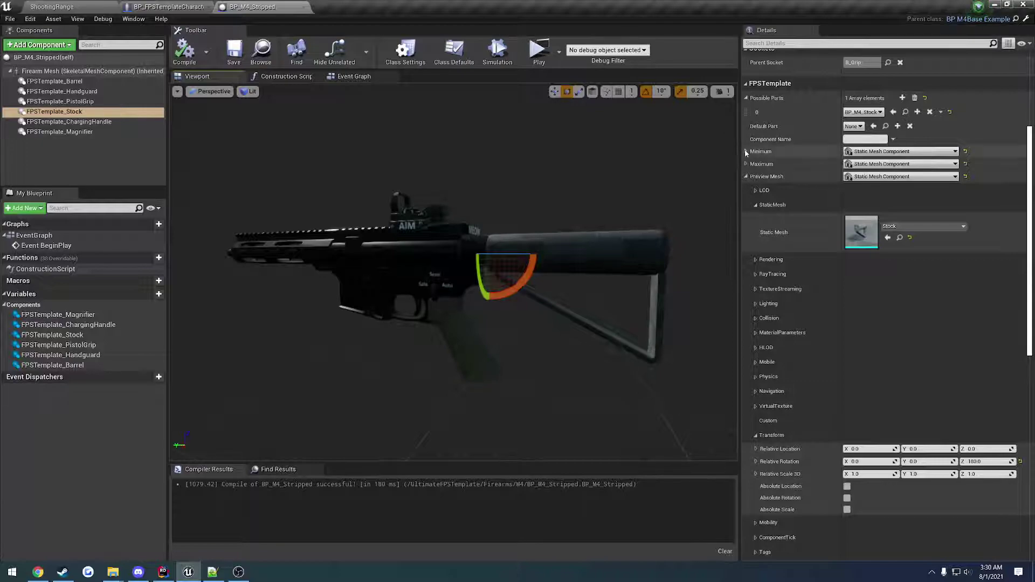
click(747, 164)
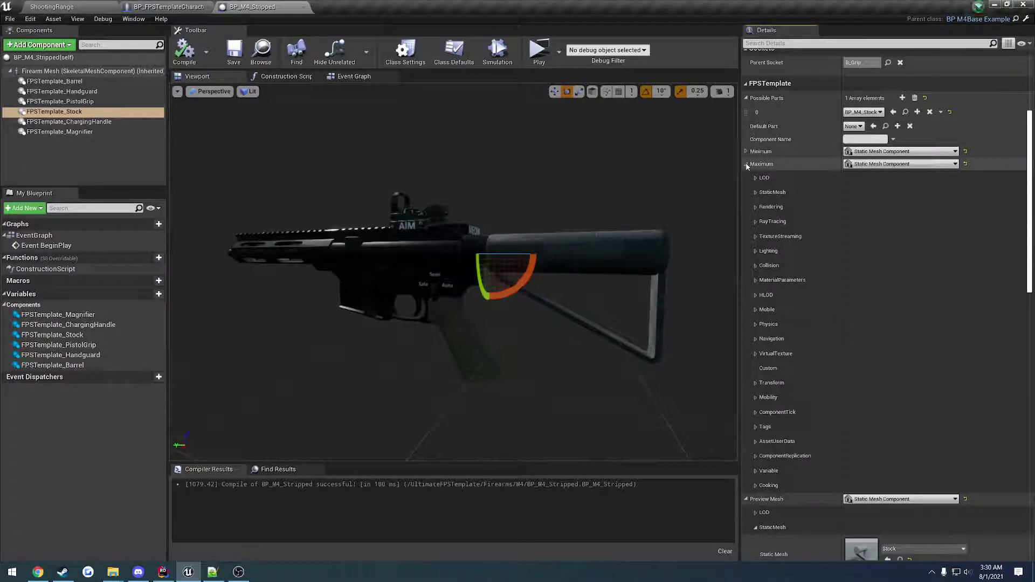
click(760, 192)
click(903, 214)
text(sphere)
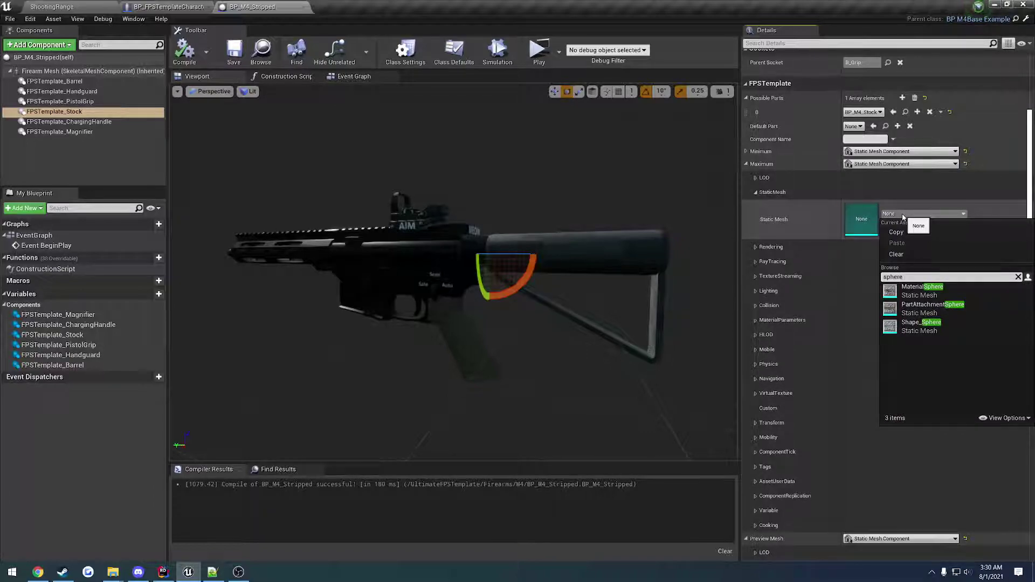
key(Down)
key(Down)
key(Return)
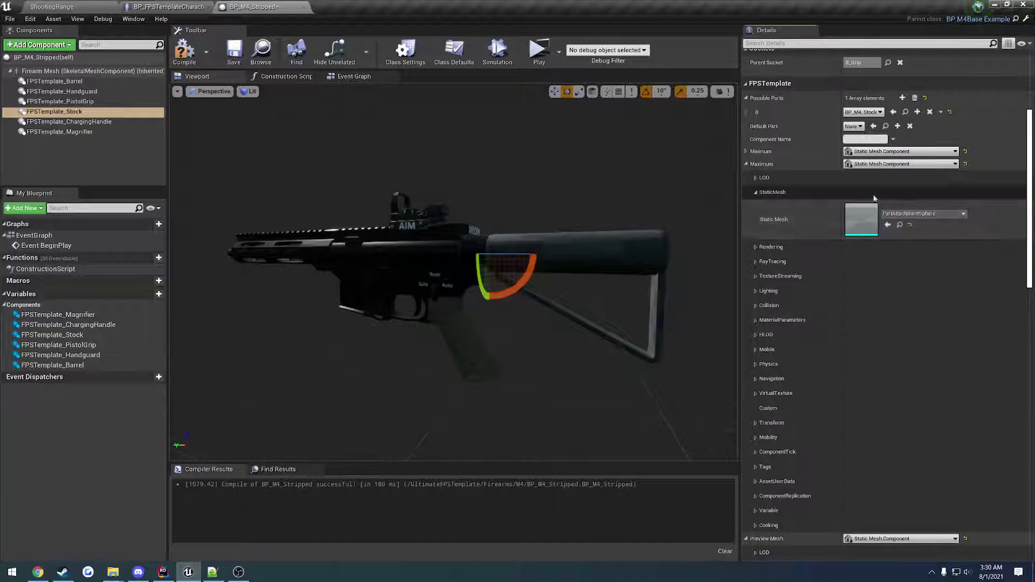
Step: Expand the Maximum mesh's transform and set its Relative Location Y to 100
right_drag(521, 268, 526, 245)
key(w)
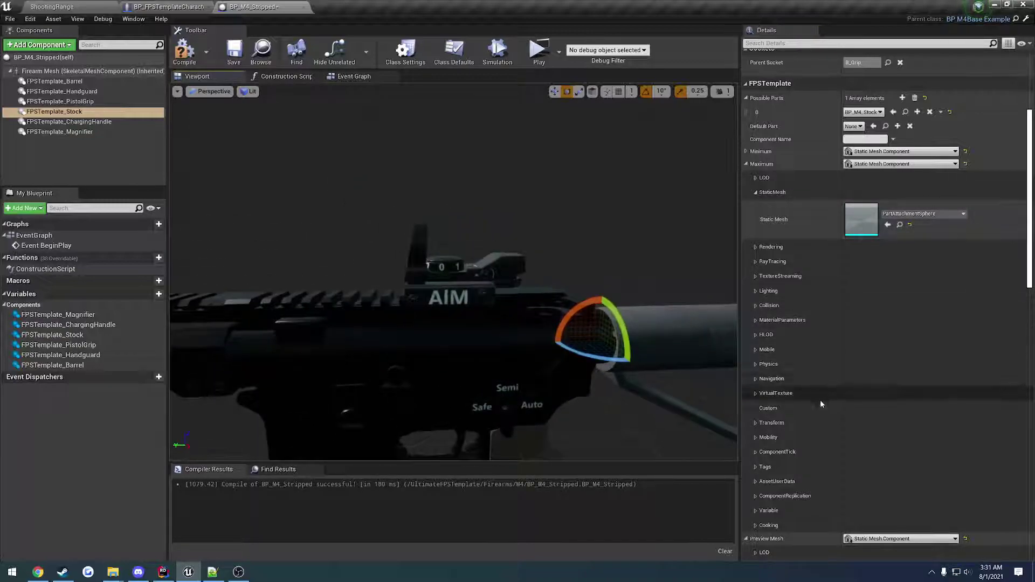
scroll(781, 414, down, 4)
scroll(771, 411, up, 2)
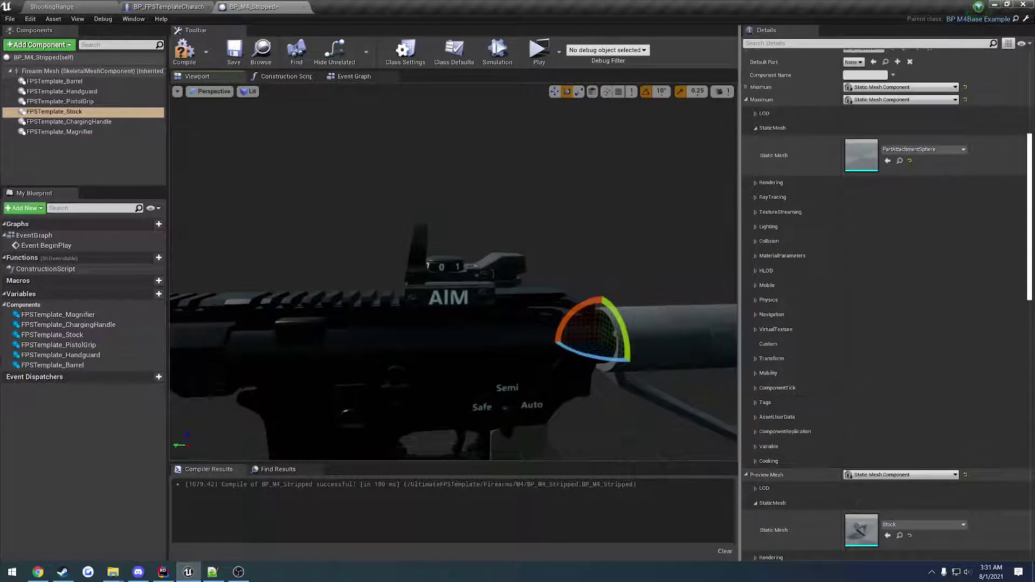
right_drag(660, 358, 656, 346)
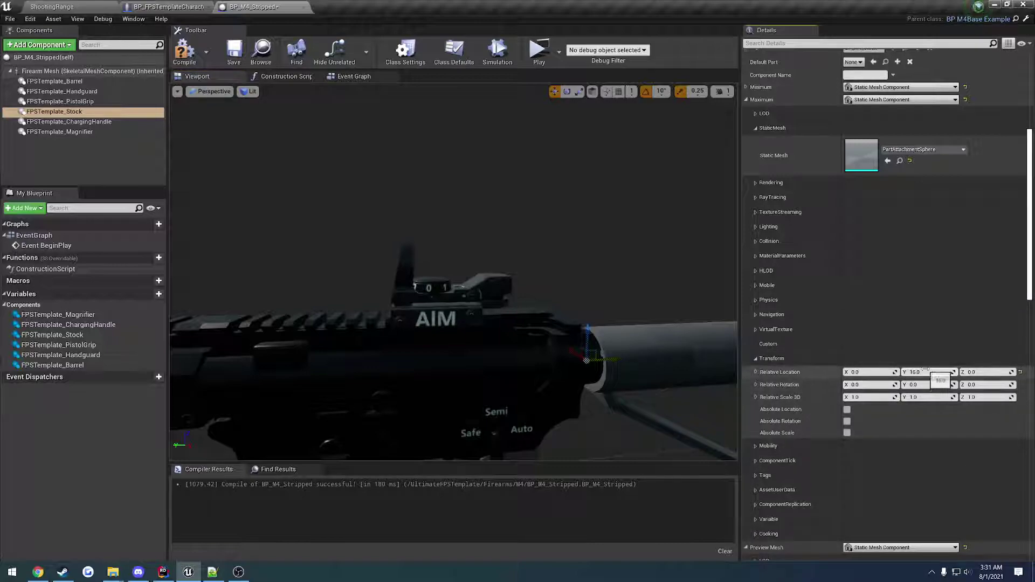
drag(927, 371, 895, 381)
click(922, 372)
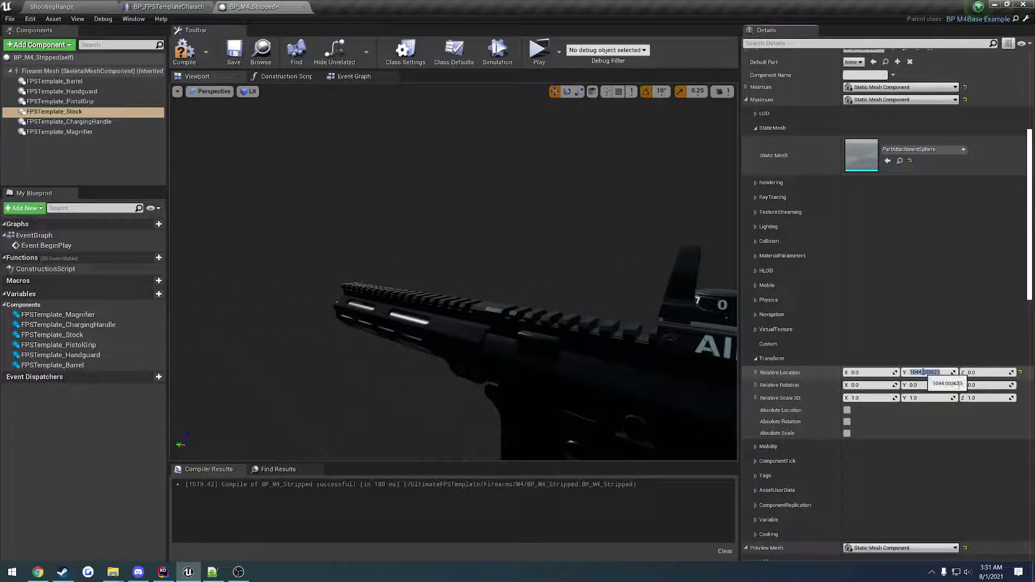
text(100)
key(Return)
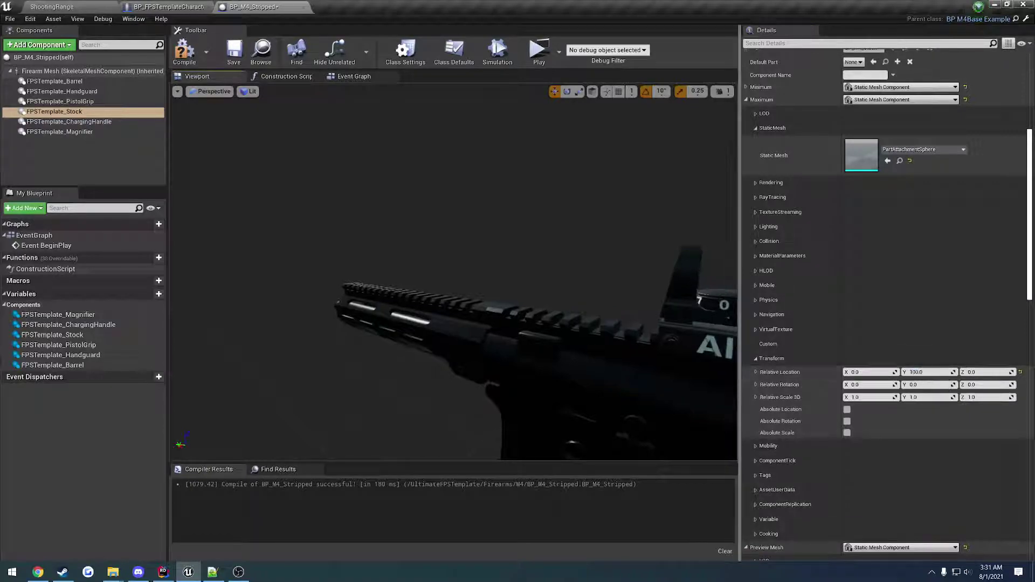
Step: Set the Maximum sphere's Relative Location Y to -30 and look for it around the stock
right_drag(614, 312, 676, 323)
click(945, 372)
text(-30)
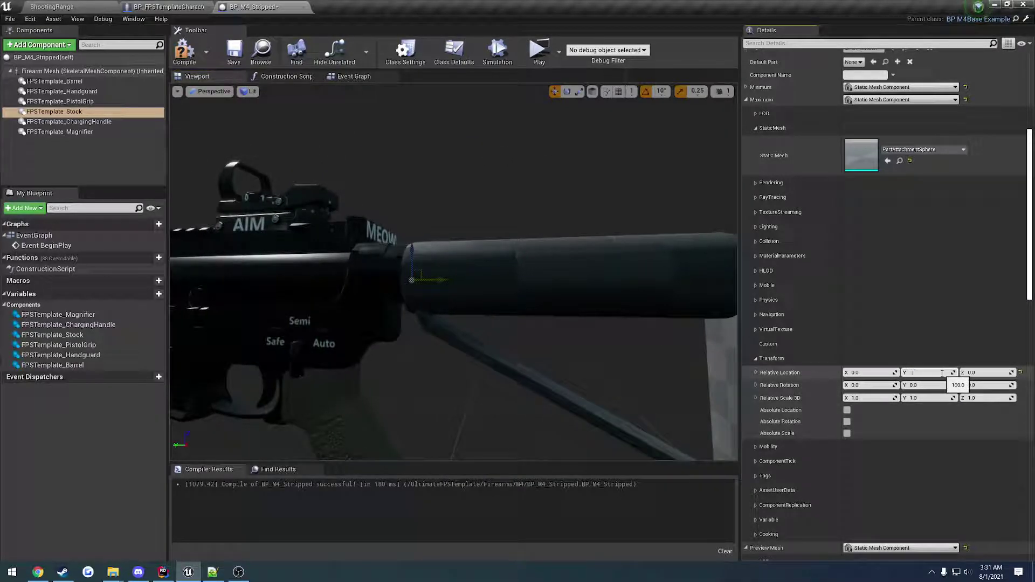
key(Return)
right_drag(684, 302, 739, 301)
right_drag(695, 269, 431, 294)
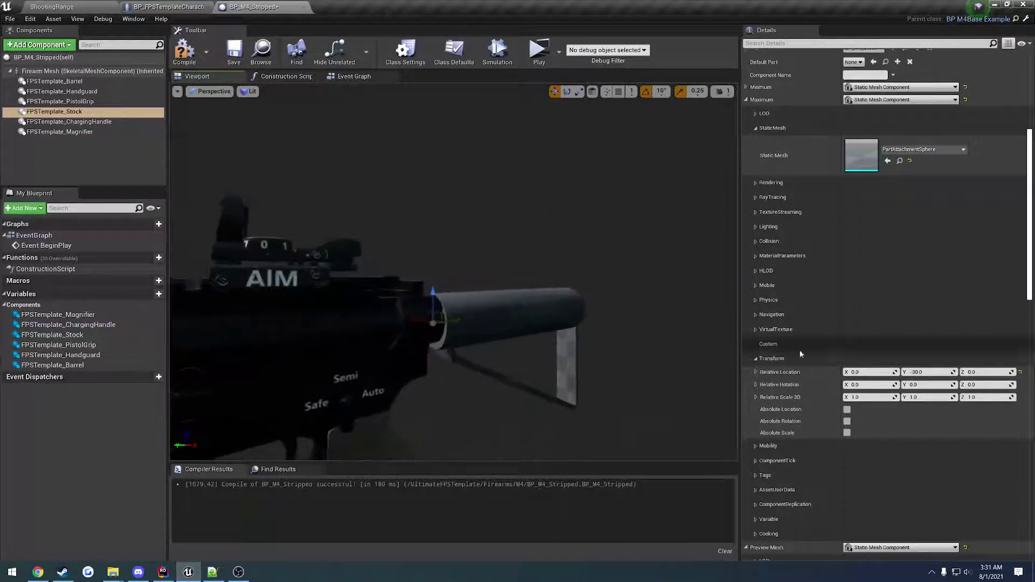
Step: Set the Maximum sphere's Relative Location Y to 30 and view its distance behind the stock from several angles
click(929, 372)
text(30)
key(Return)
right_drag(560, 298, 614, 301)
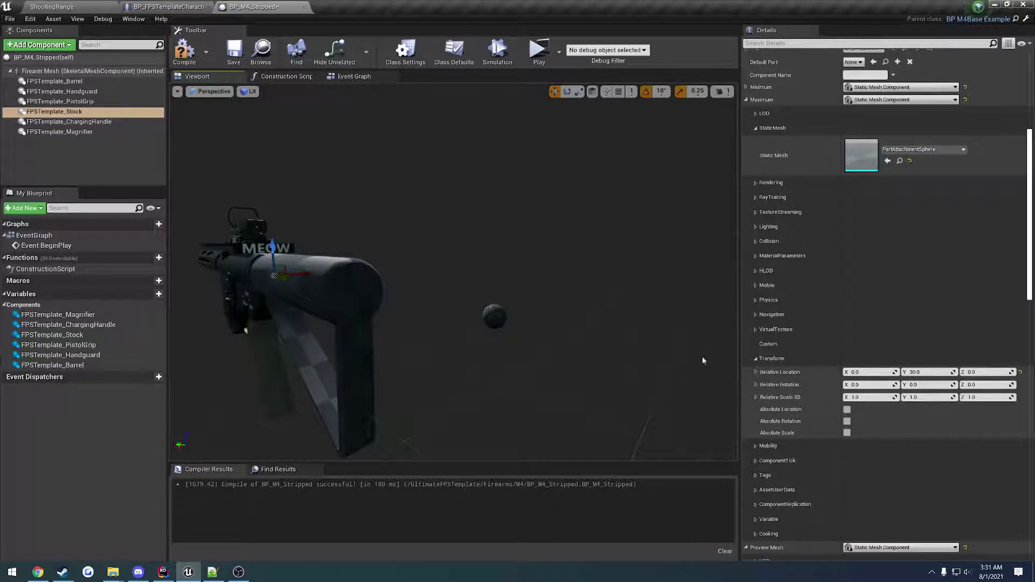
mouse_move(382, 318)
right_down()
mouse_move(396, 319)
mouse_move(385, 318)
right_up()
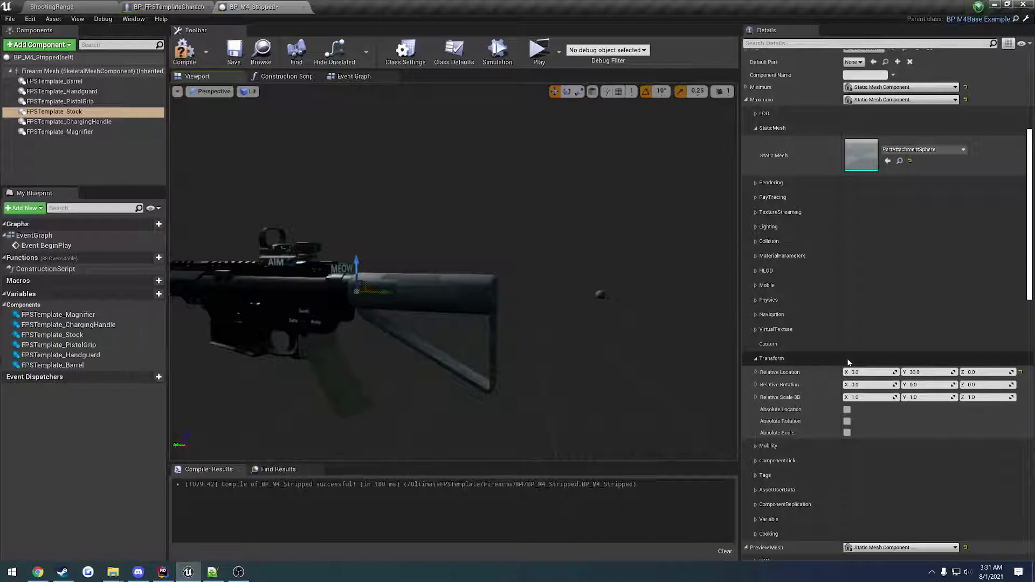
Step: Reset the Maximum mesh's Relative Location and static mesh to their defaults, and compile and save the blueprint
click(1020, 372)
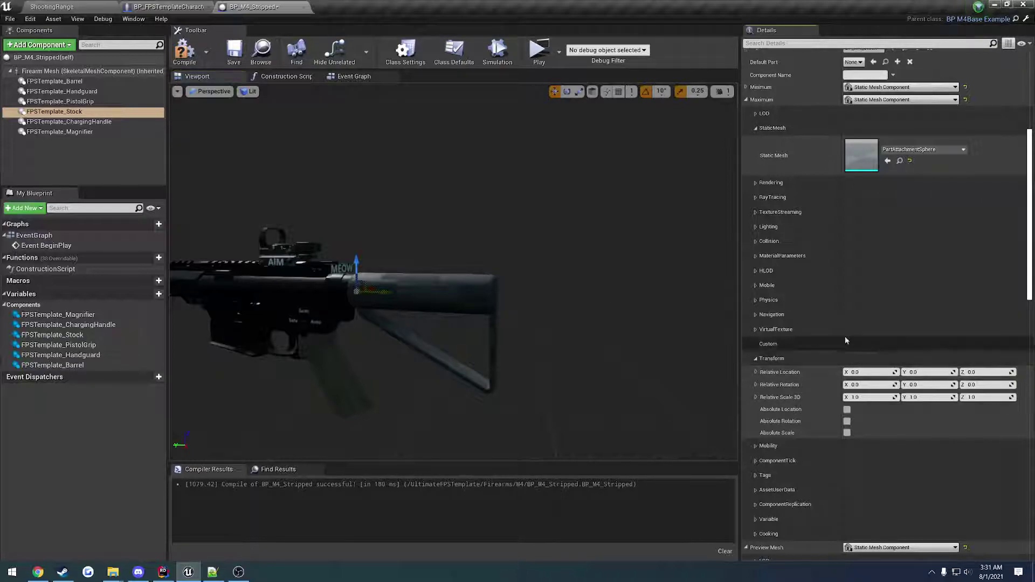
click(909, 160)
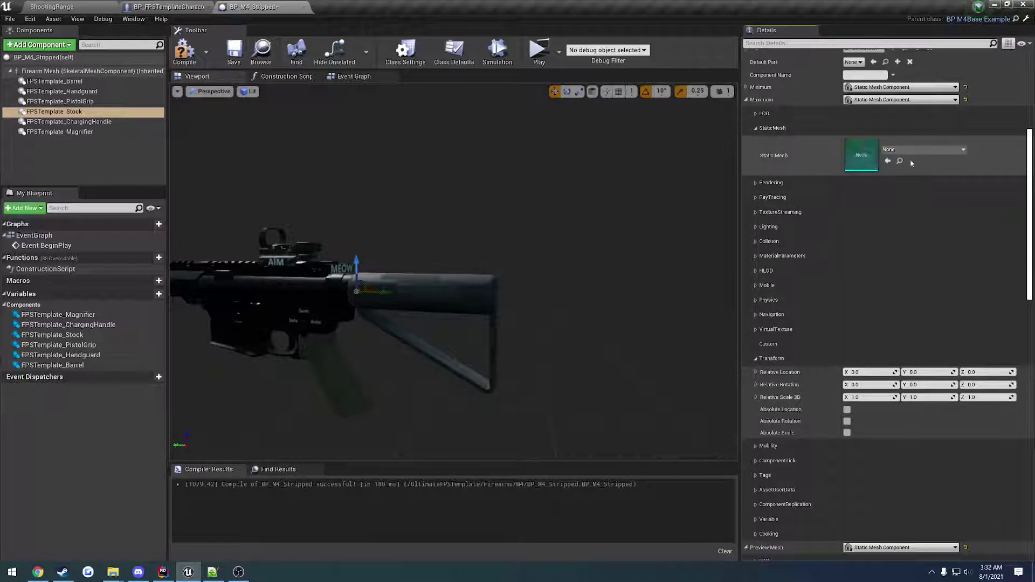
click(744, 99)
scroll(814, 344, up, 5)
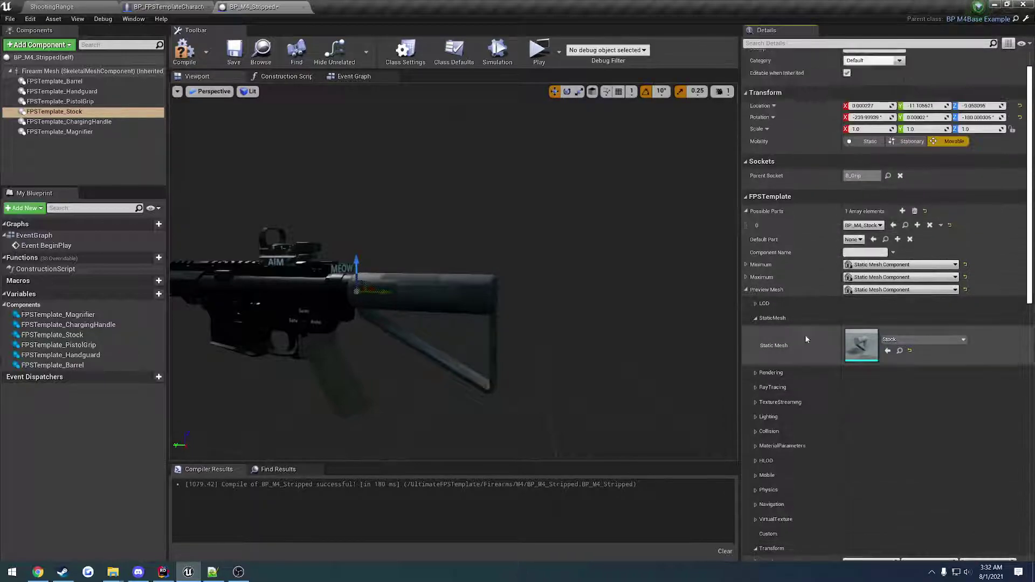
click(234, 51)
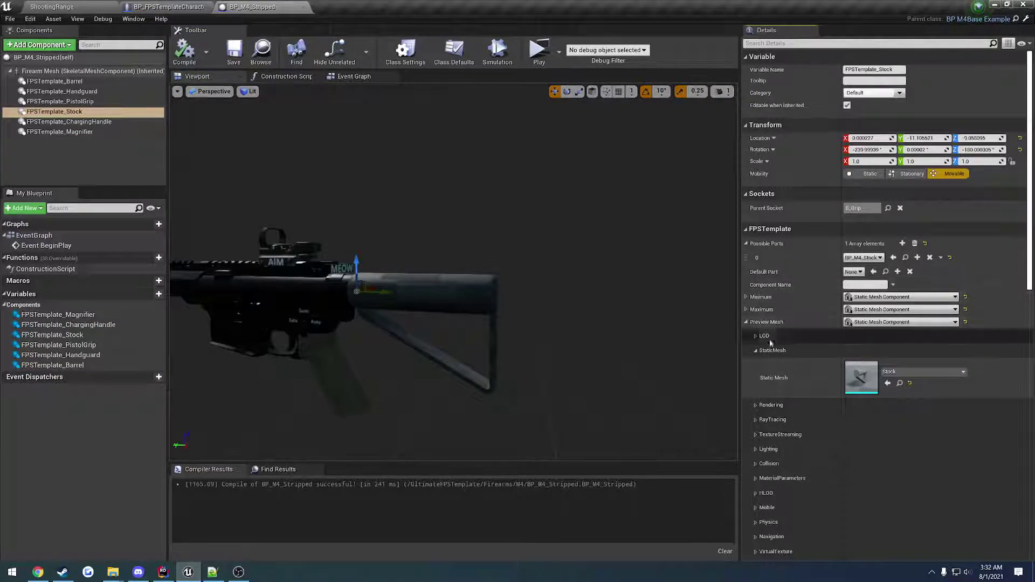
Step: Review the transform values of the stock component's Preview Mesh and Maximum mesh, and collapse the Maximum properties
scroll(770, 414, down, 3)
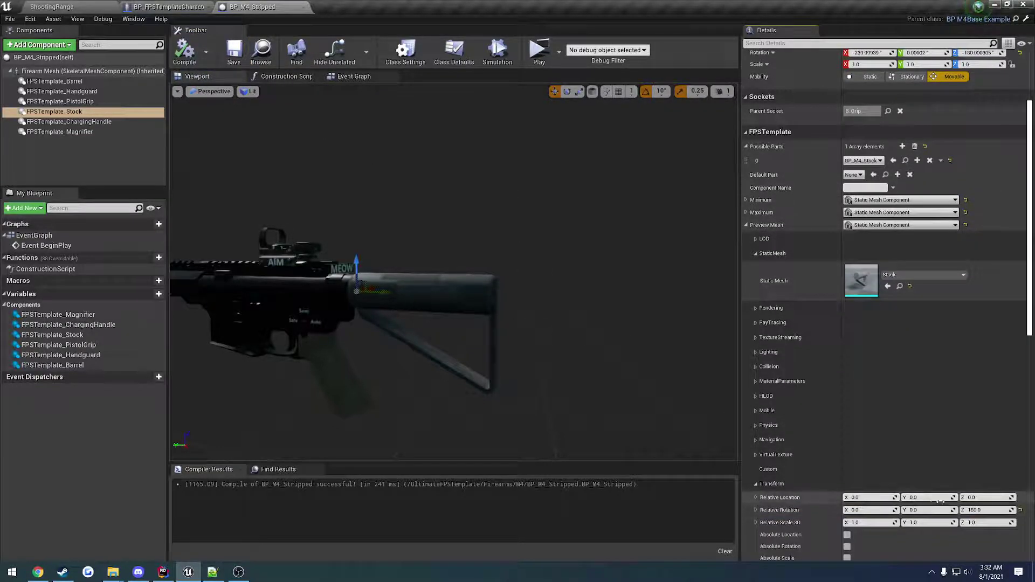
click(746, 212)
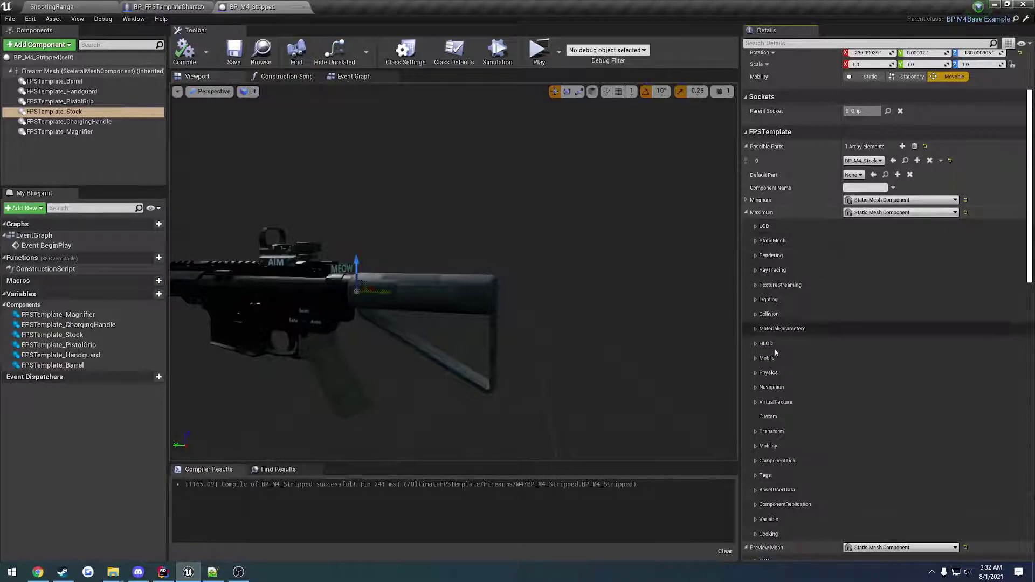
click(756, 431)
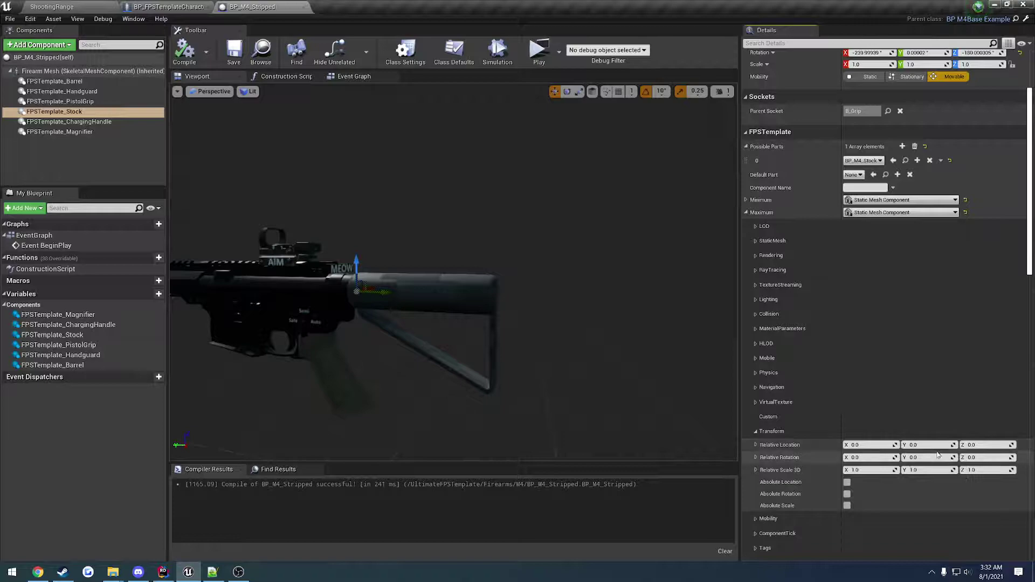
click(746, 213)
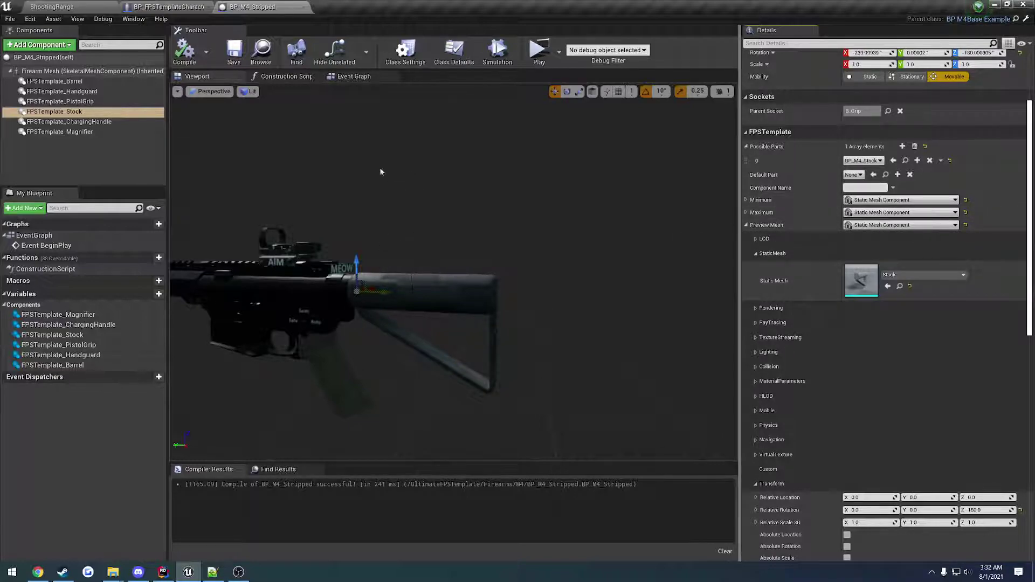
Step: Close the BP_M4_Stripped and BP_FPSTemplateCharacter blueprints to return to the ShootingRange level
click(304, 6)
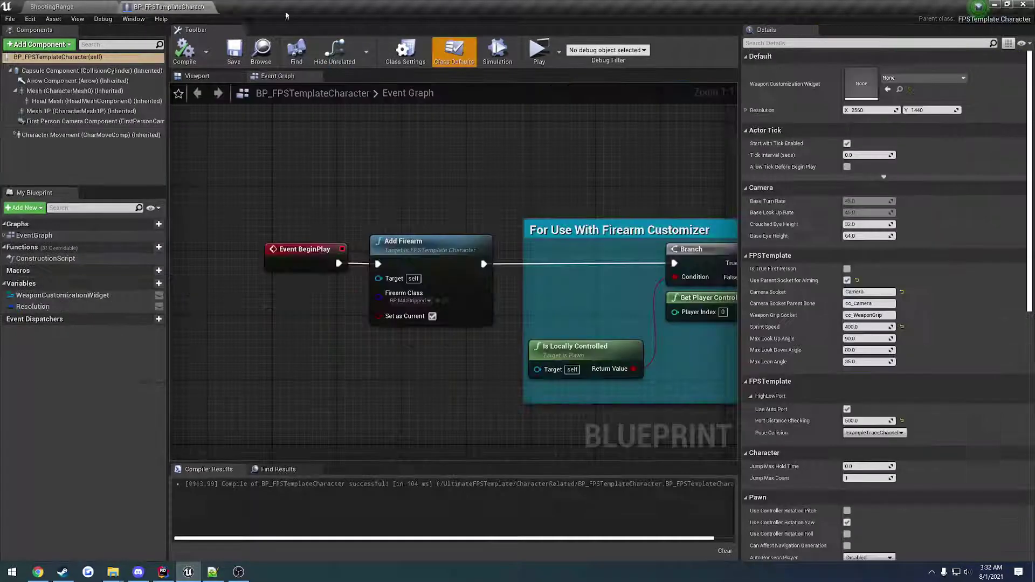
click(209, 7)
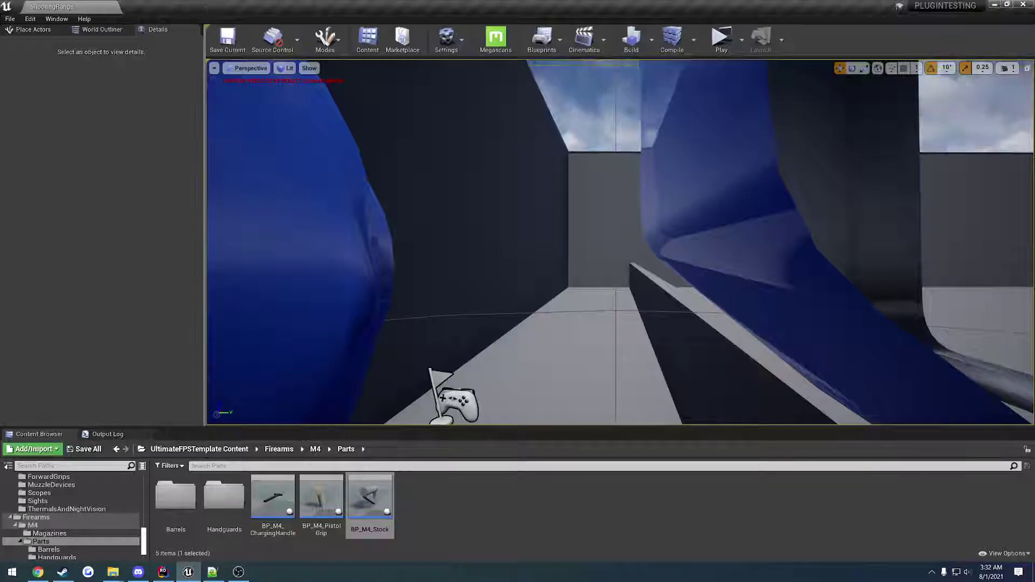
click(455, 572)
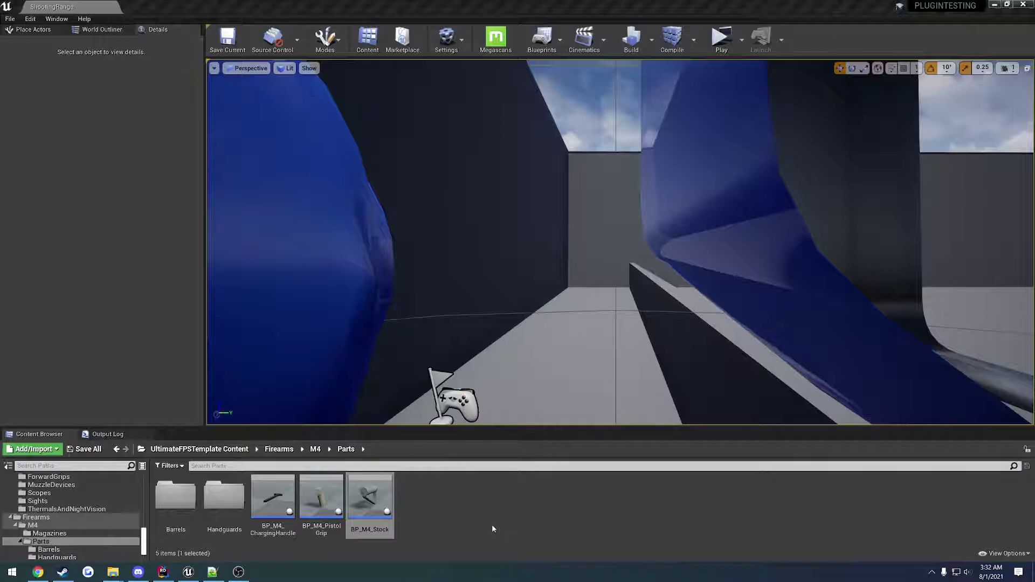